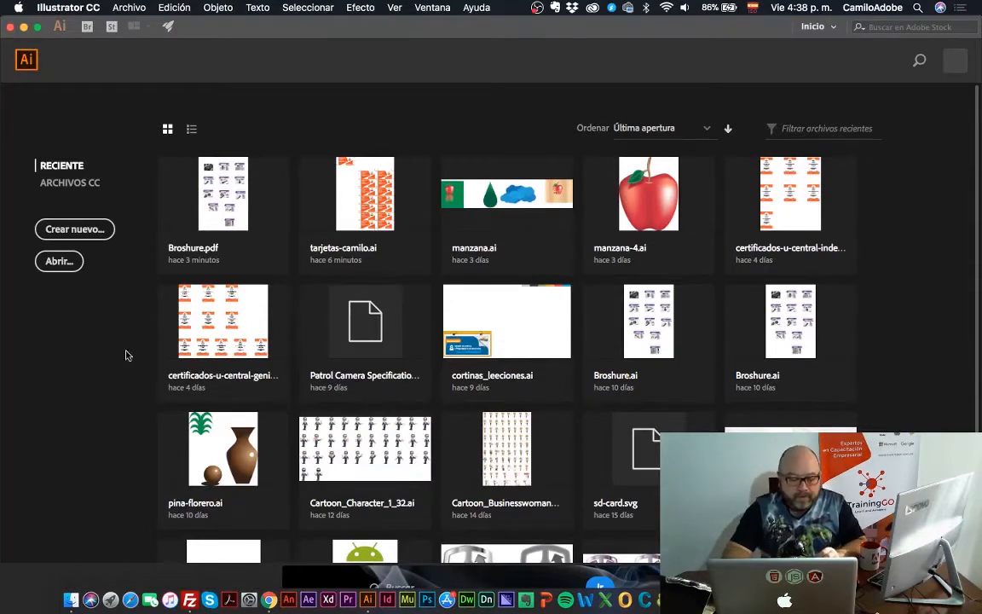
Start a new document and set its size to 100 mm wide by 500 mm high
{"action": "left_click", "coordinate": [91, 235]}
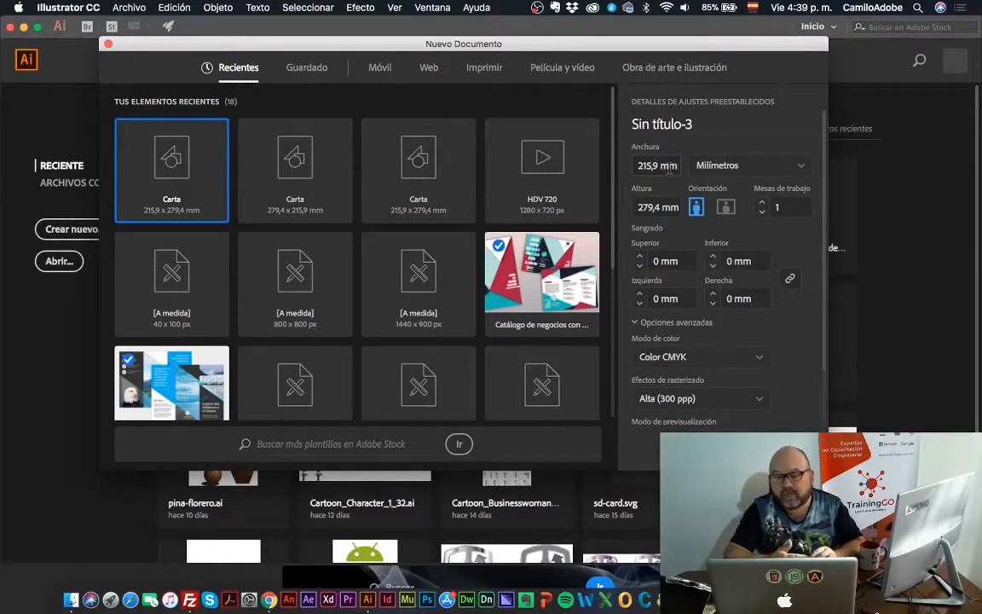
{"action": "left_click", "coordinate": [679, 169]}
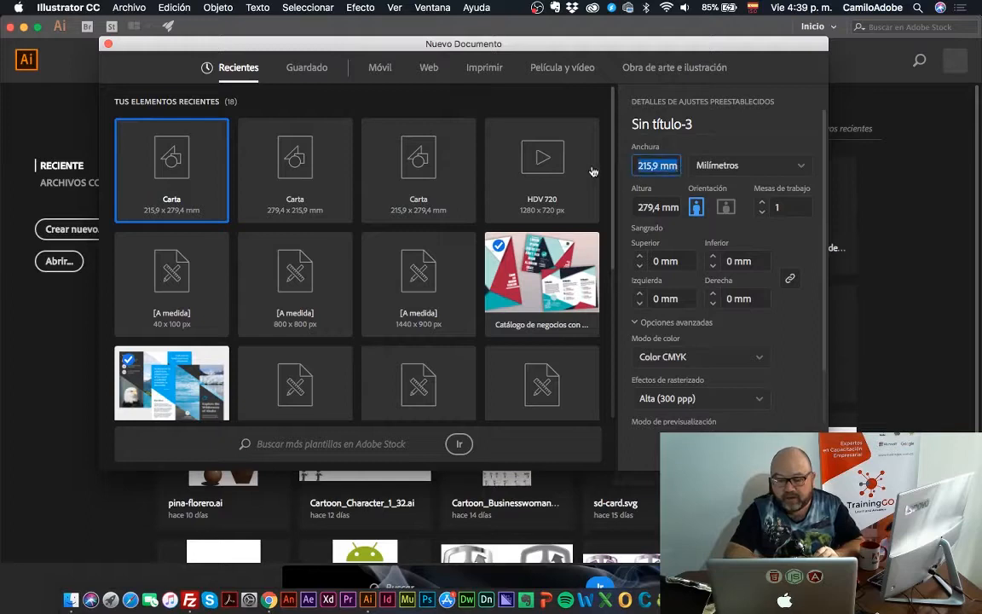
{"action": "type", "text": "10"}
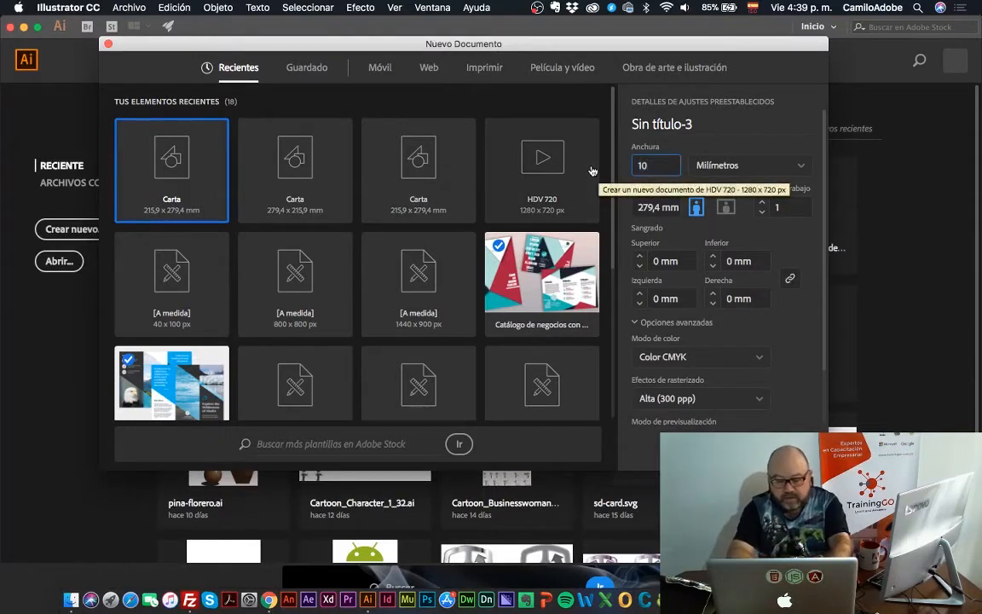
{"action": "type", "text": "0"}
{"action": "key", "text": "Tab"}
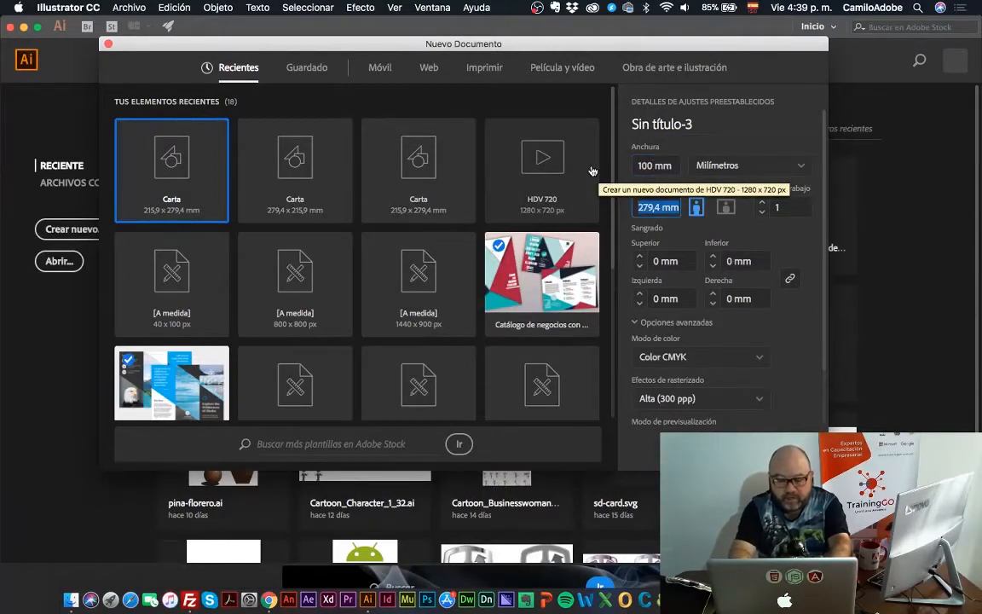
{"action": "type", "text": "500"}
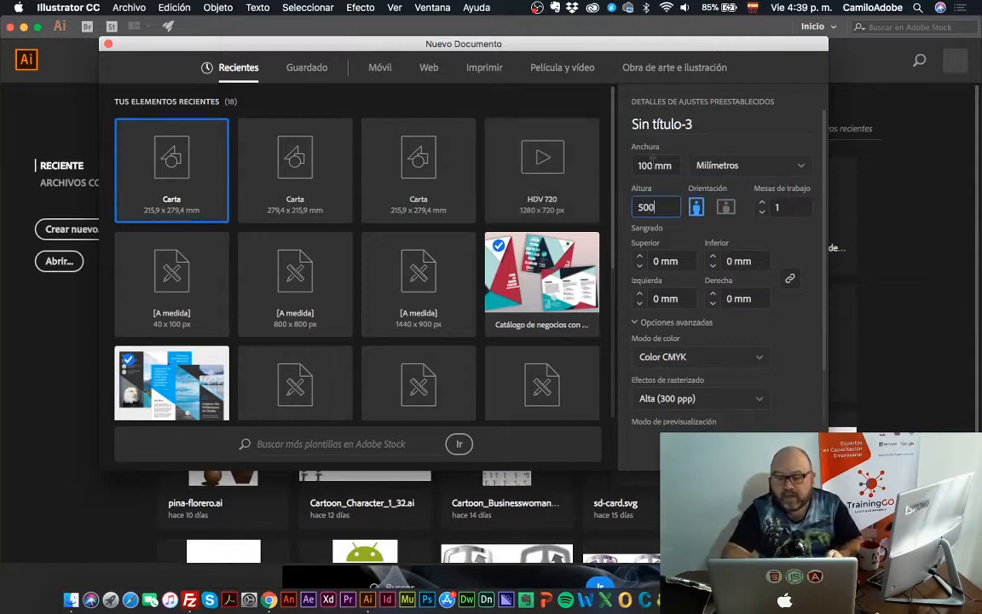
Change the new document's size to 10 mm wide by 50 mm high
{"action": "key", "text": "shift+Tab"}
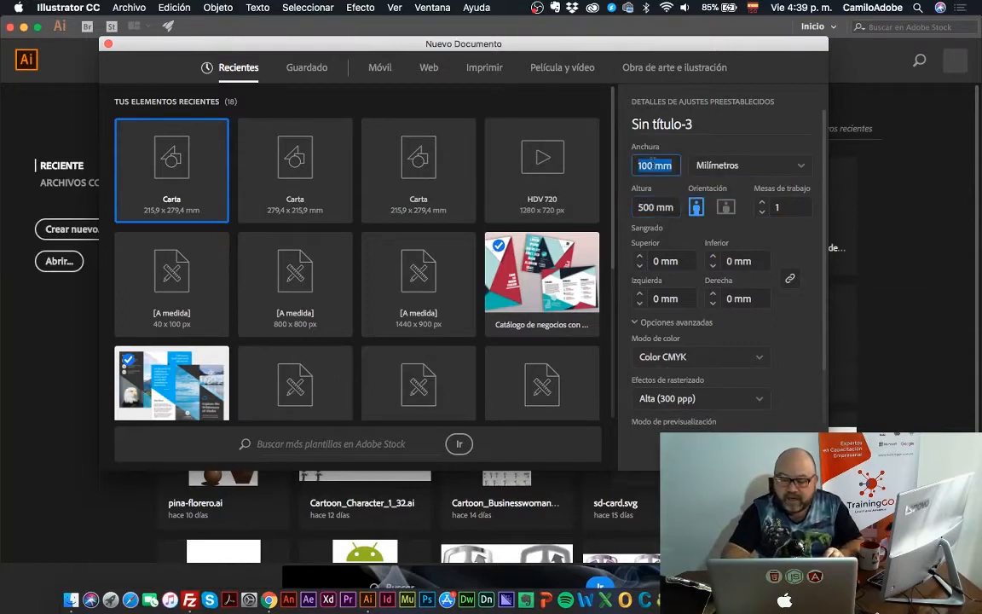
{"action": "left_click", "coordinate": [662, 208]}
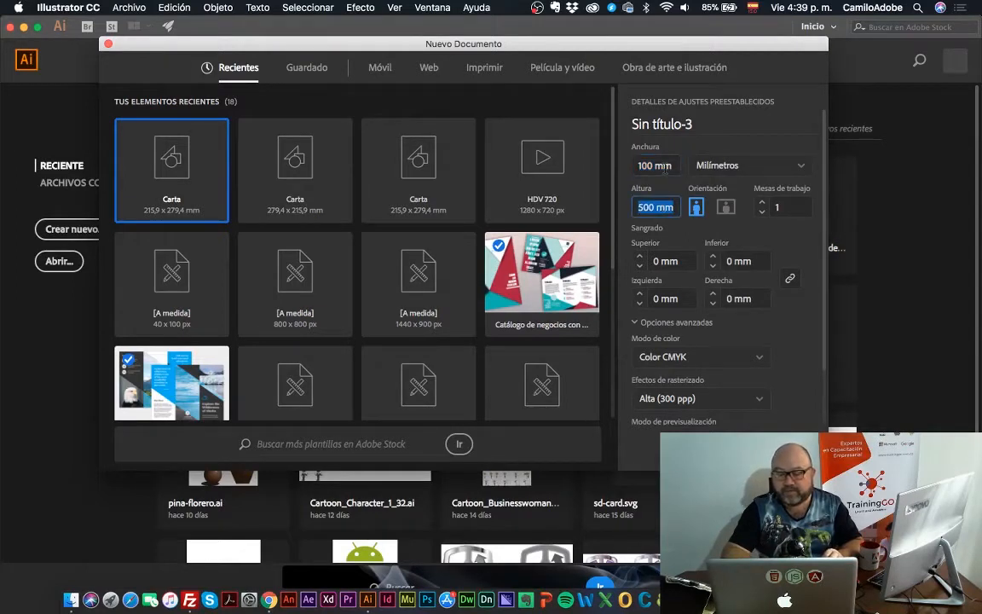
{"action": "left_click", "coordinate": [665, 167]}
{"action": "type", "text": "10"}
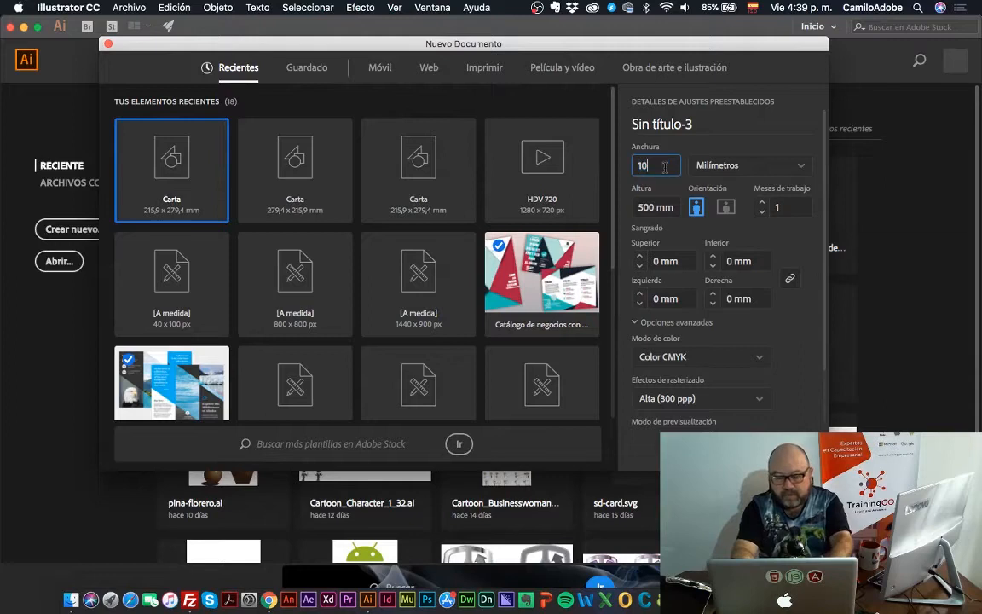
{"action": "key", "text": "Tab"}
{"action": "type", "text": "50"}
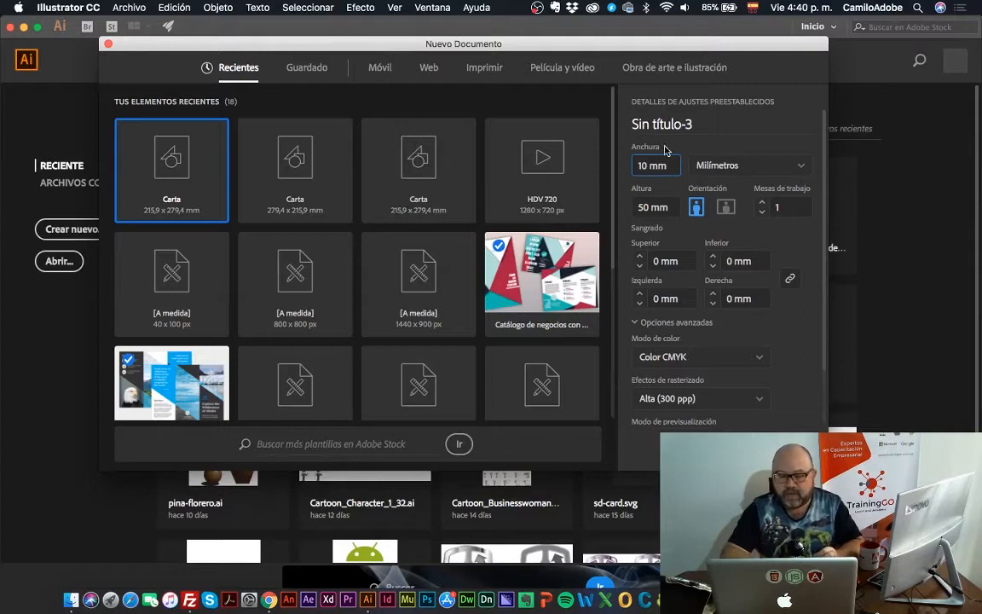
{"action": "triple_click", "coordinate": [672, 165]}
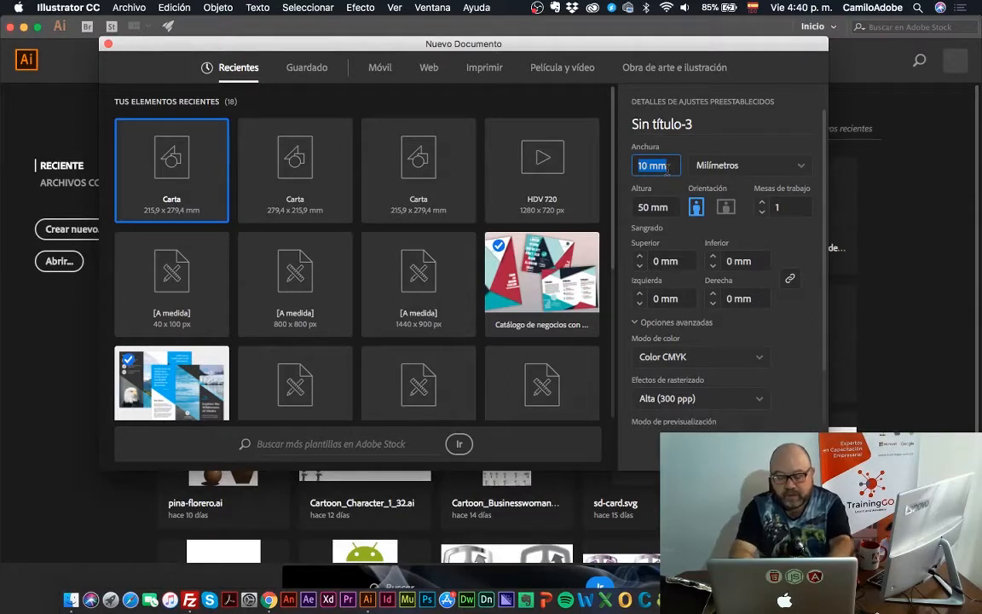
{"action": "type", "text": "200"}
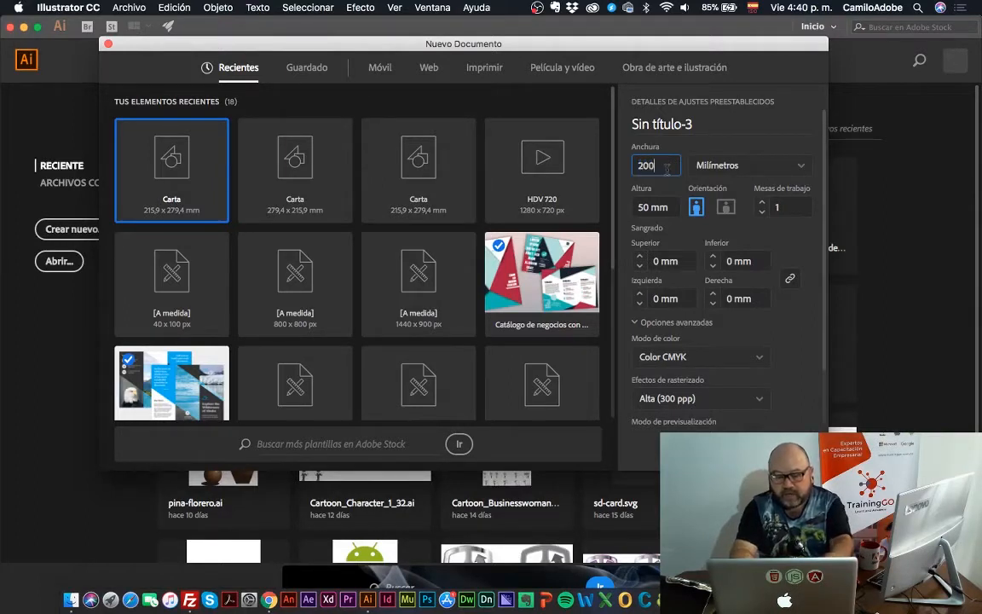
{"action": "key", "text": "Tab"}
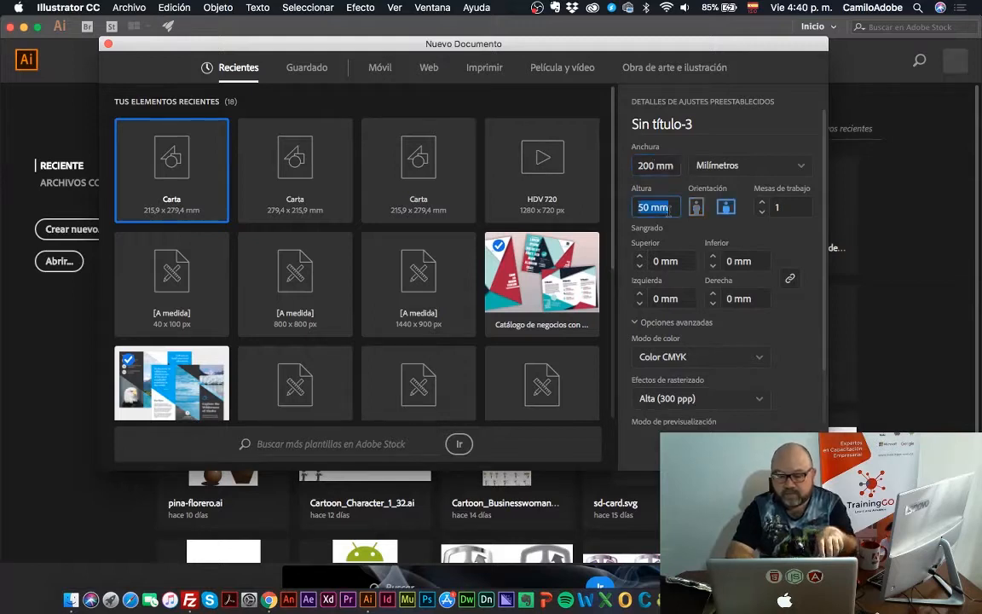
Set the new document to 20 mm wide by 60 mm high and create it
{"action": "left_click", "coordinate": [669, 165]}
{"action": "type", "text": "20"}
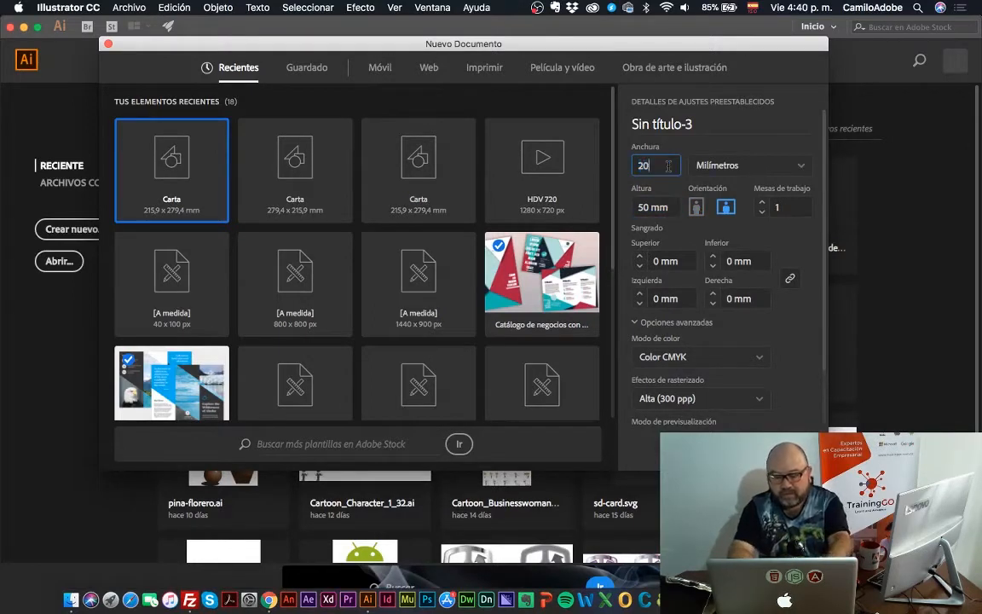
{"action": "key", "text": "Tab"}
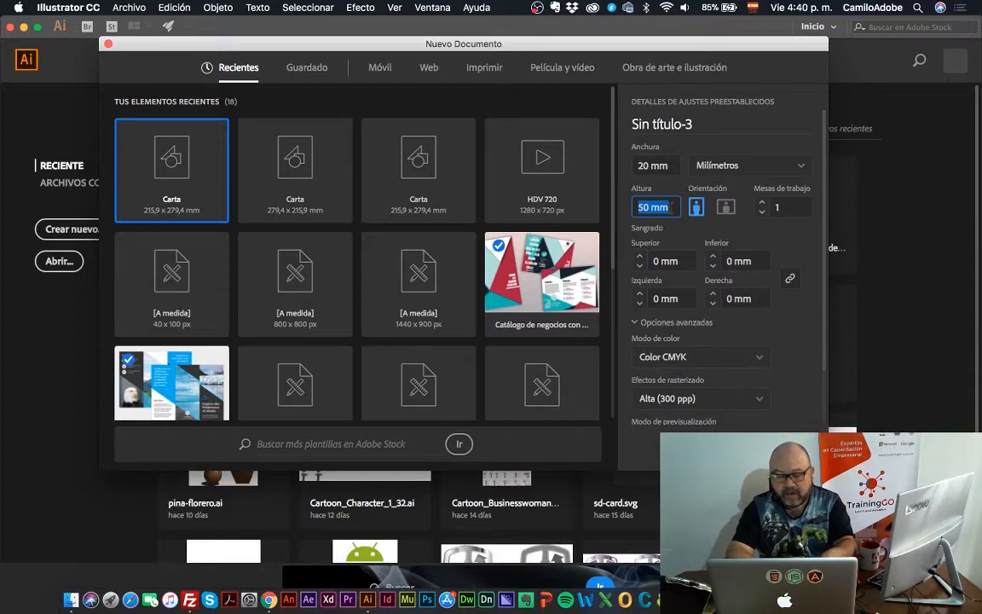
{"action": "type", "text": "60"}
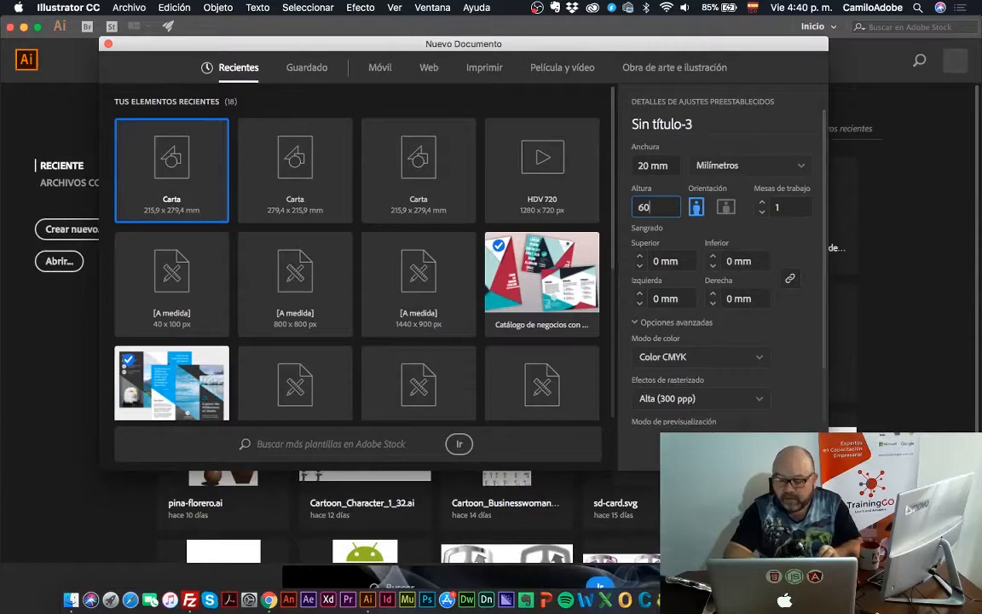
{"action": "key", "text": "Return"}
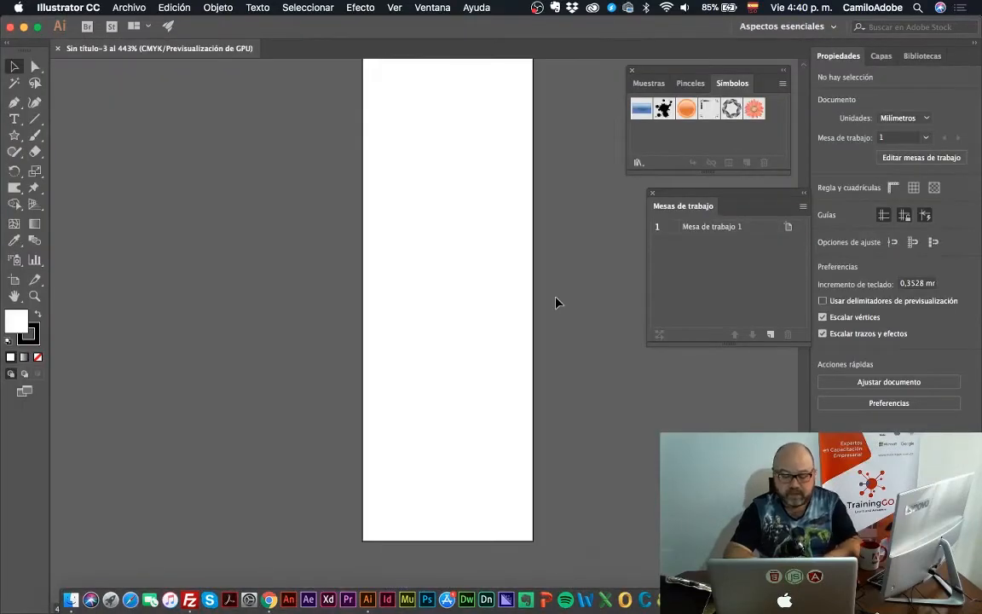
Set the artboard's height to 40 mm with the Artboard tool
{"action": "key", "text": "z"}
{"action": "left_click", "coordinate": [501, 296], "text": "alt"}
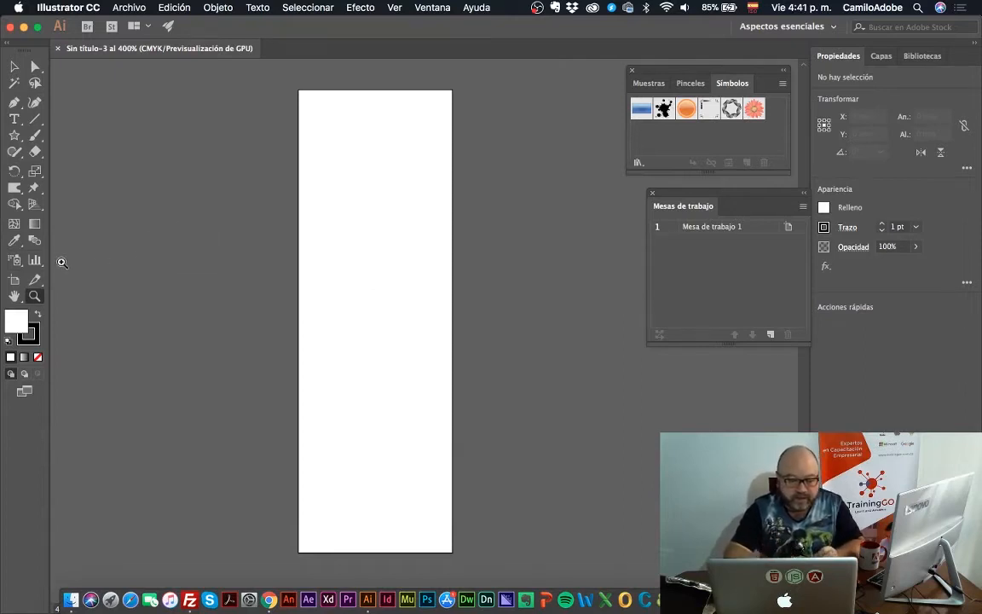
{"action": "left_click", "coordinate": [15, 282]}
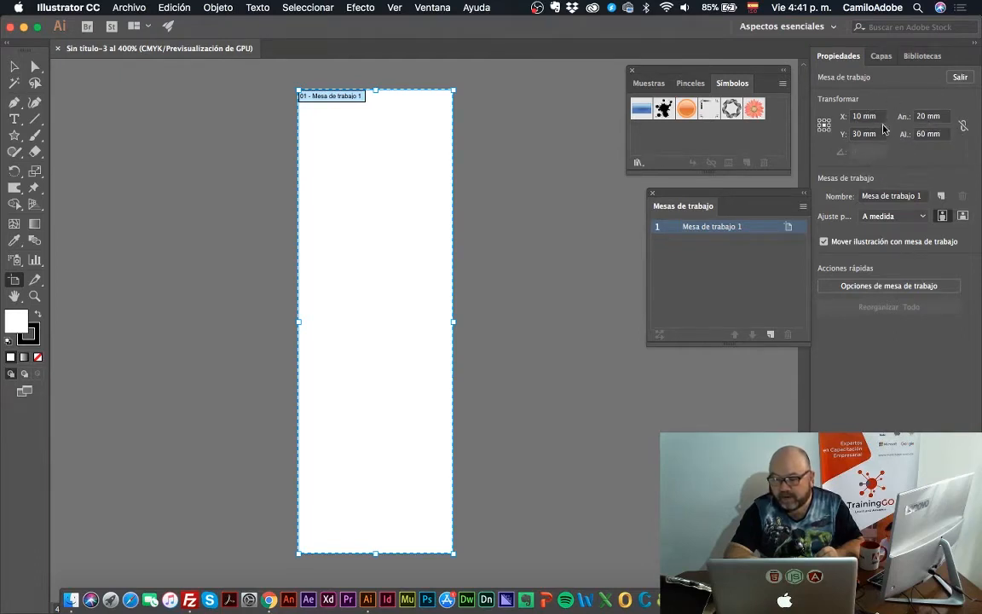
{"action": "left_click", "coordinate": [922, 134]}
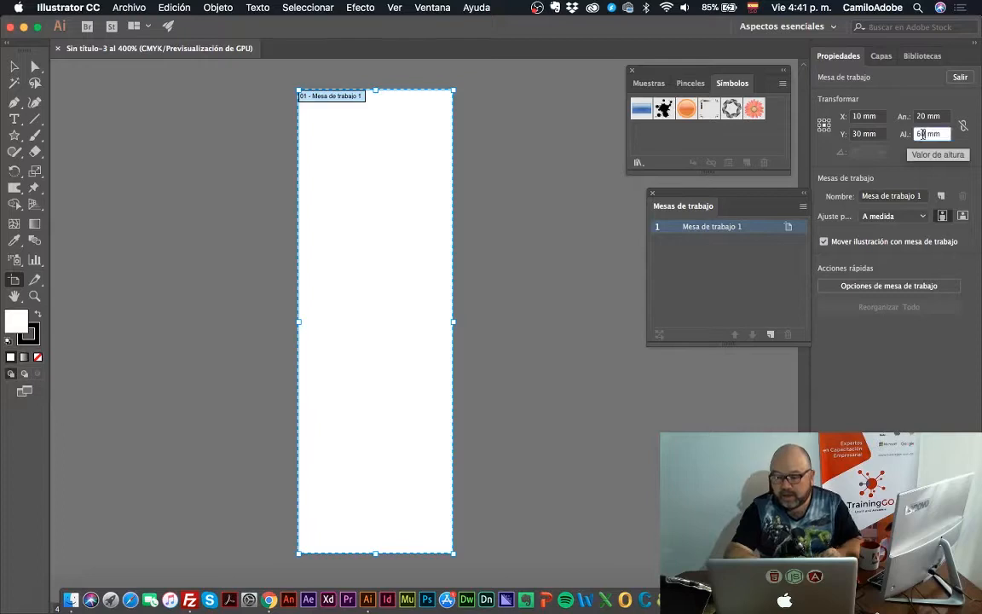
{"action": "key", "text": "BackSpace"}
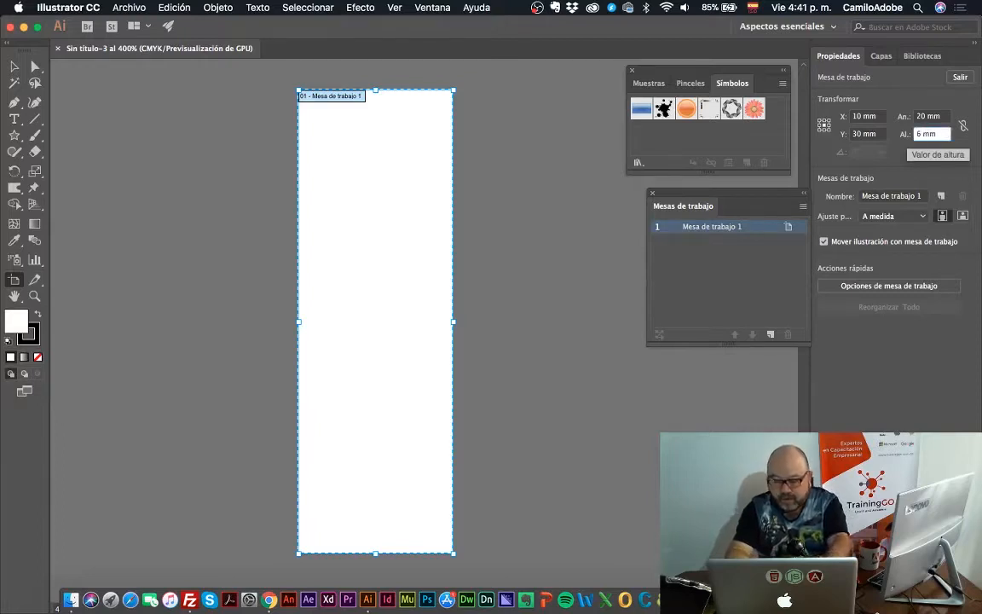
{"action": "key", "text": "BackSpace"}
{"action": "type", "text": "40"}
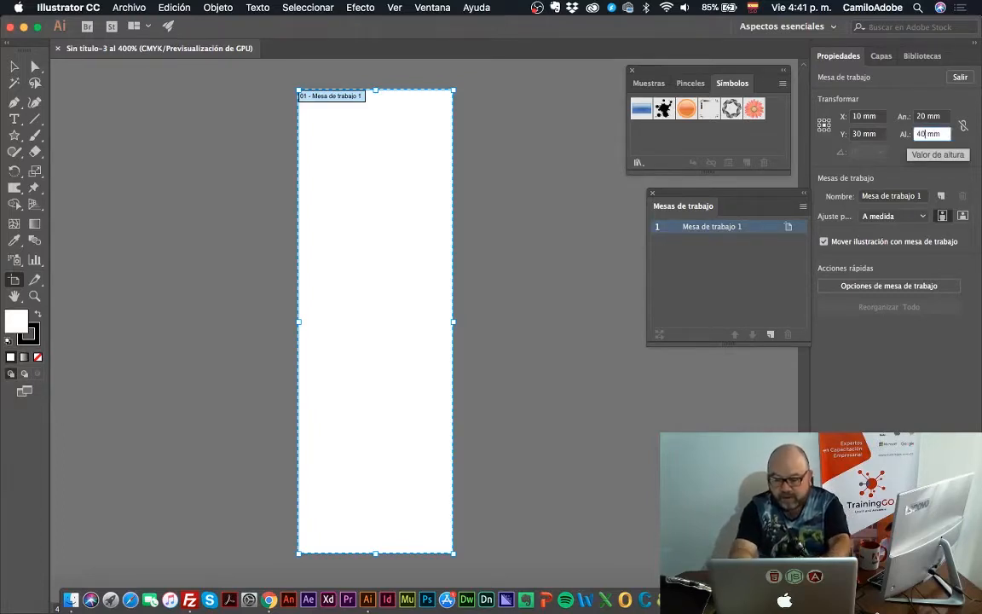
{"action": "key", "text": "Return"}
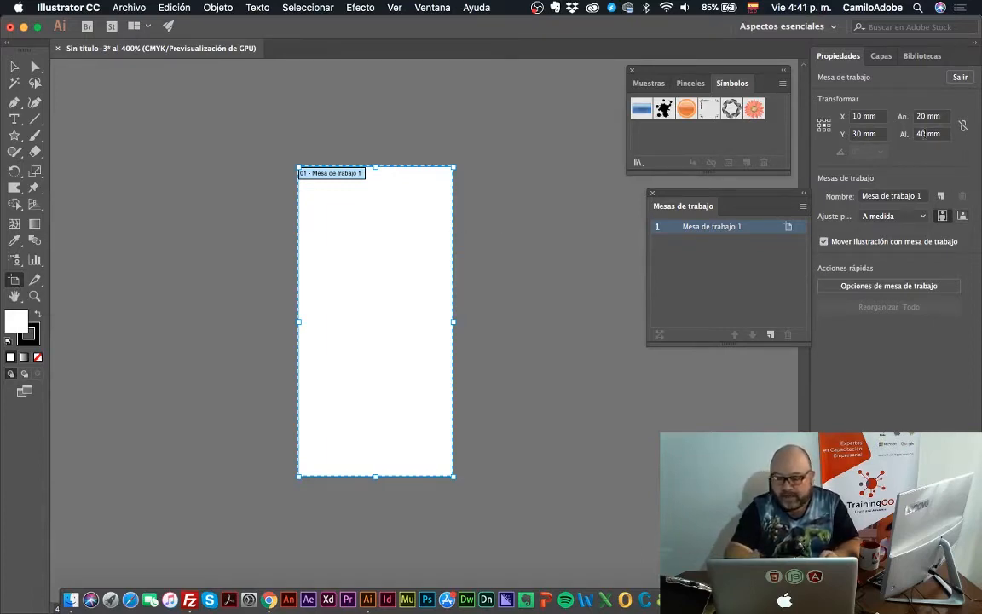
Reduce the artboard's height to 30 mm
{"action": "left_click", "coordinate": [926, 134]}
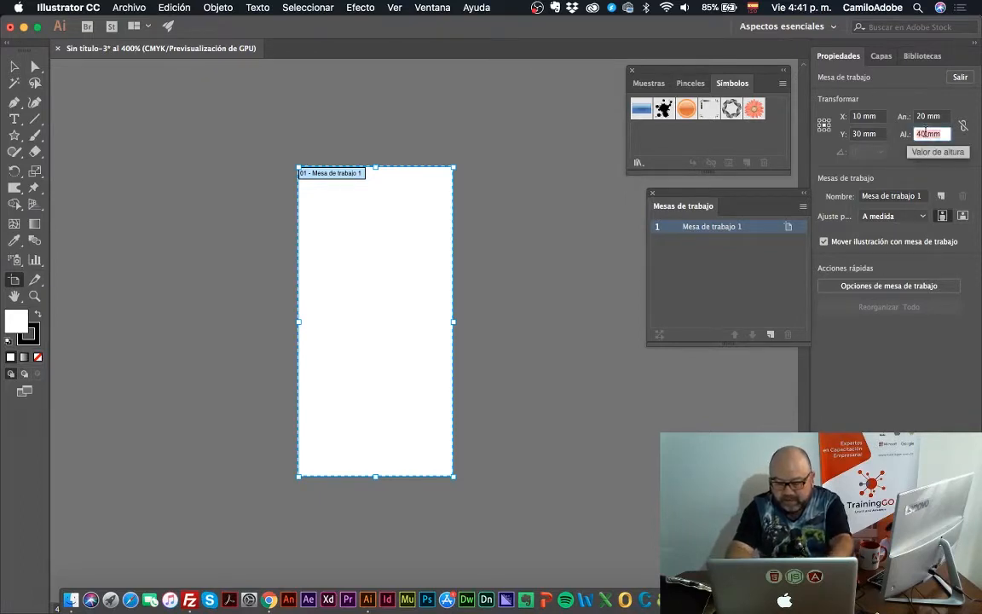
{"action": "type", "text": "30"}
{"action": "key", "text": "Return"}
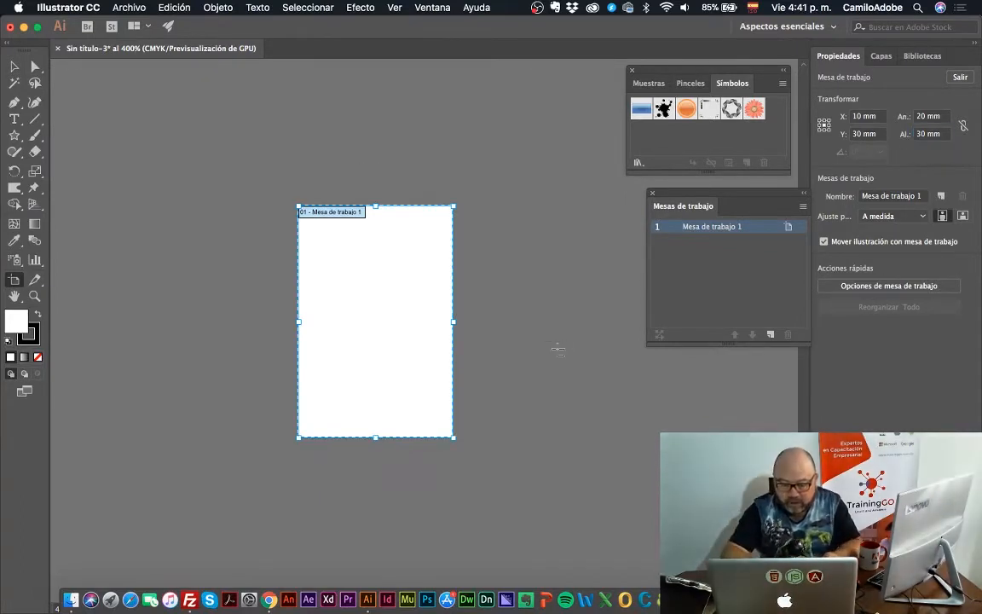
{"action": "key", "text": "z"}
{"action": "left_click", "coordinate": [432, 348]}
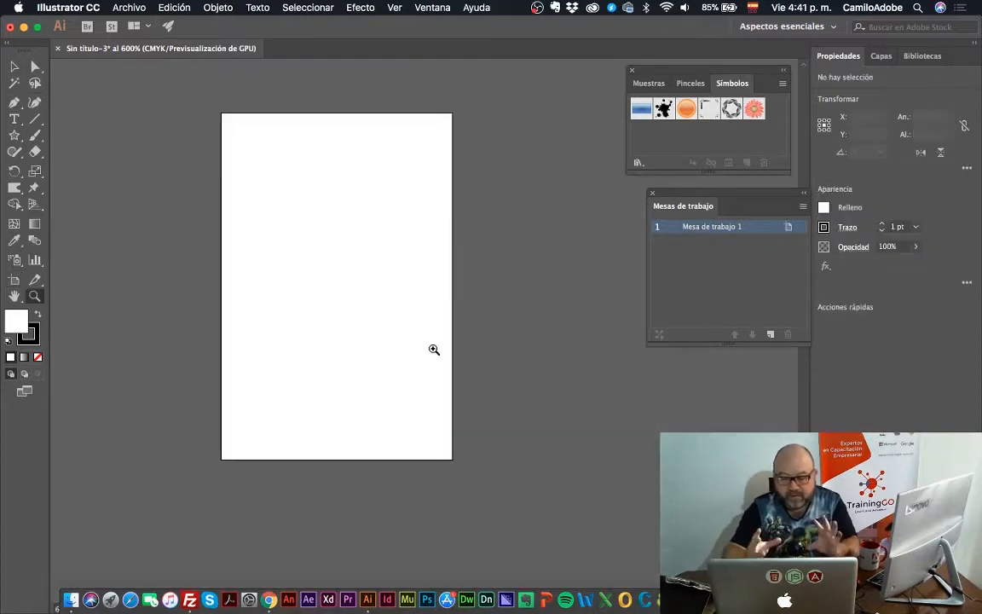
{"action": "scroll", "coordinate": [367, 305], "scroll_direction": "left", "scroll_amount": 1}
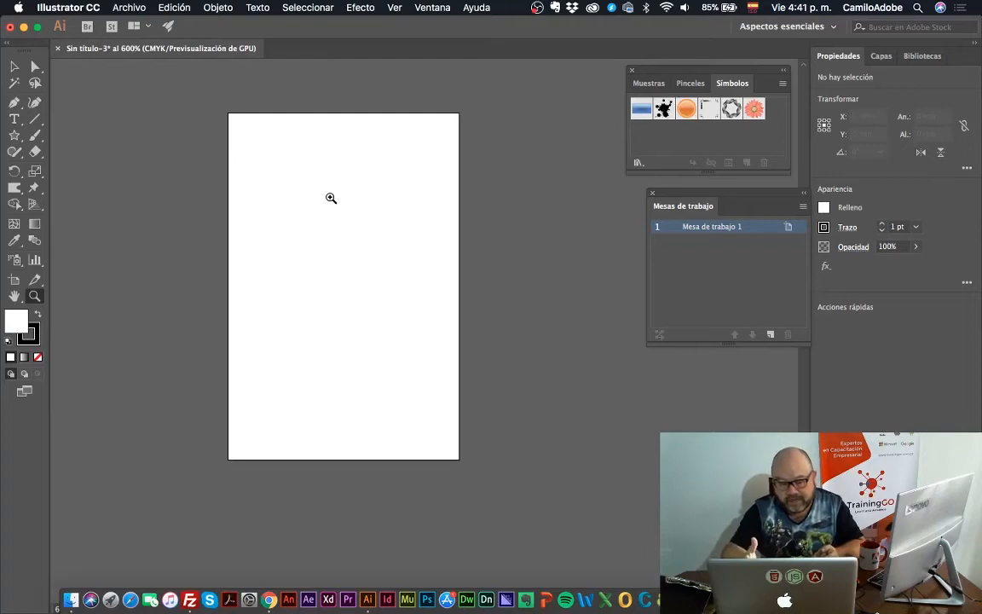
{"action": "left_click", "coordinate": [13, 281]}
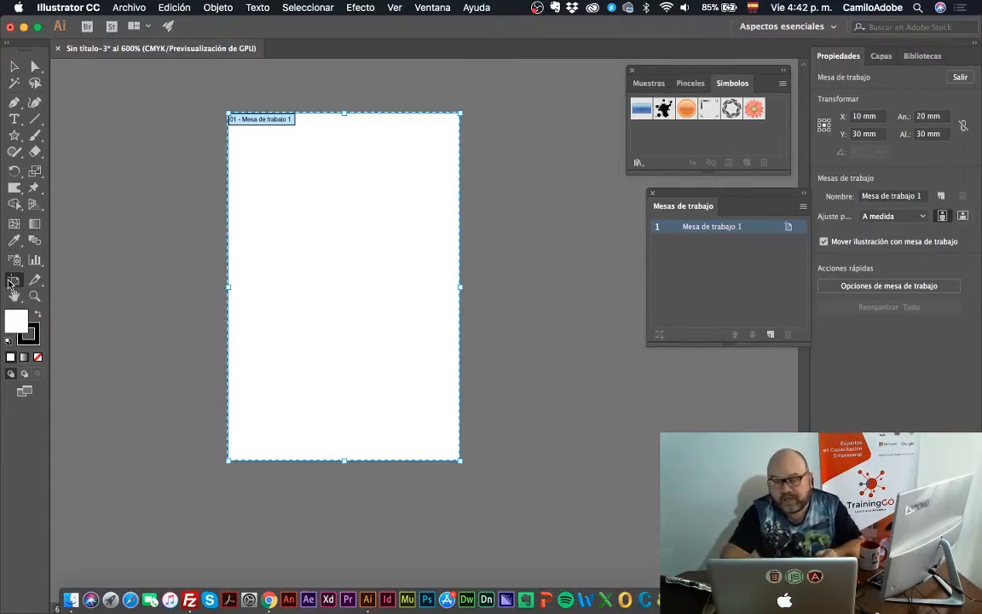
{"action": "left_click", "coordinate": [14, 66]}
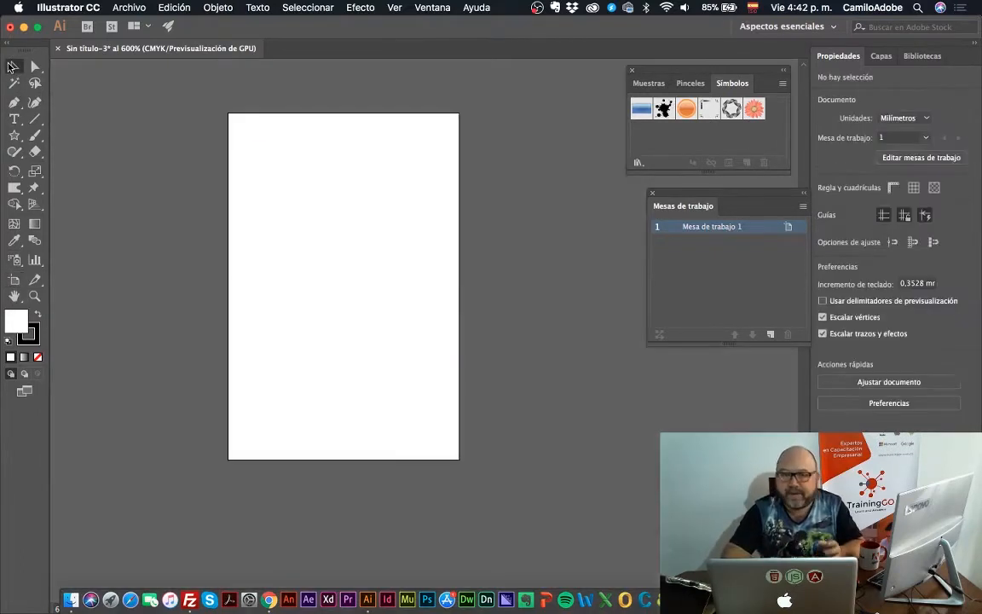
{"action": "key", "text": "z"}
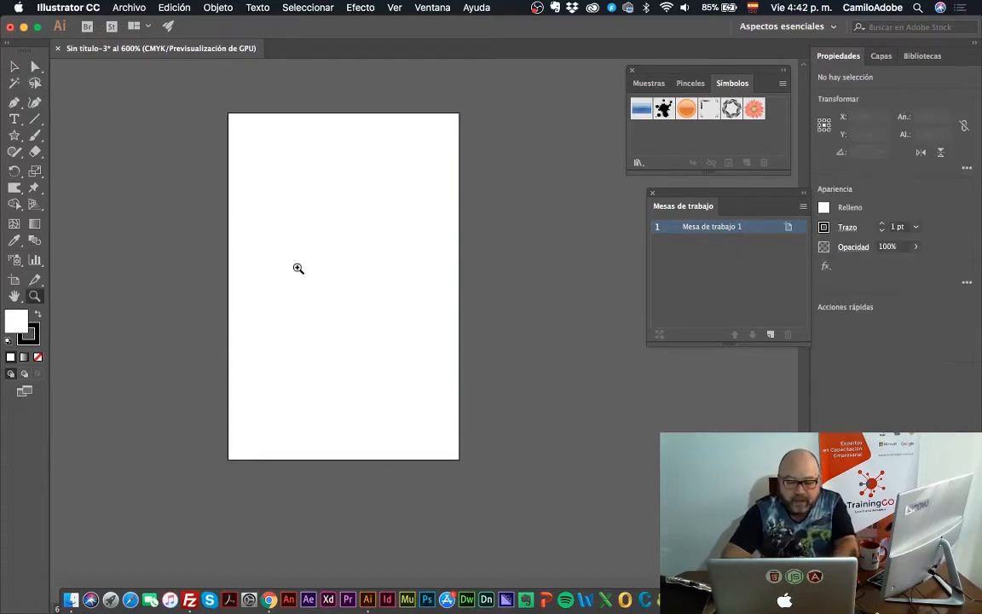
{"action": "left_click", "coordinate": [299, 268]}
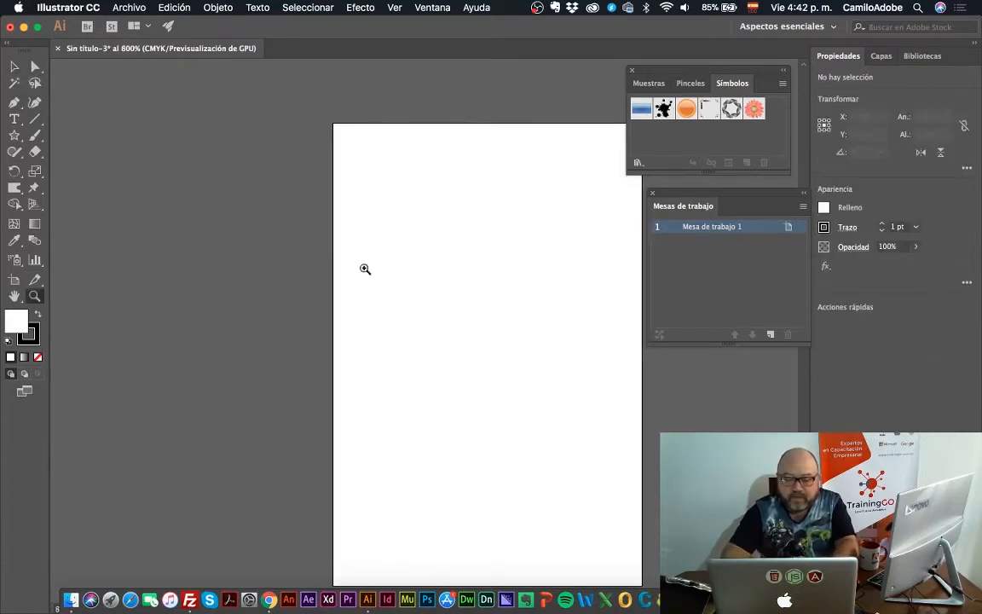
{"action": "left_click", "coordinate": [424, 265], "text": "alt"}
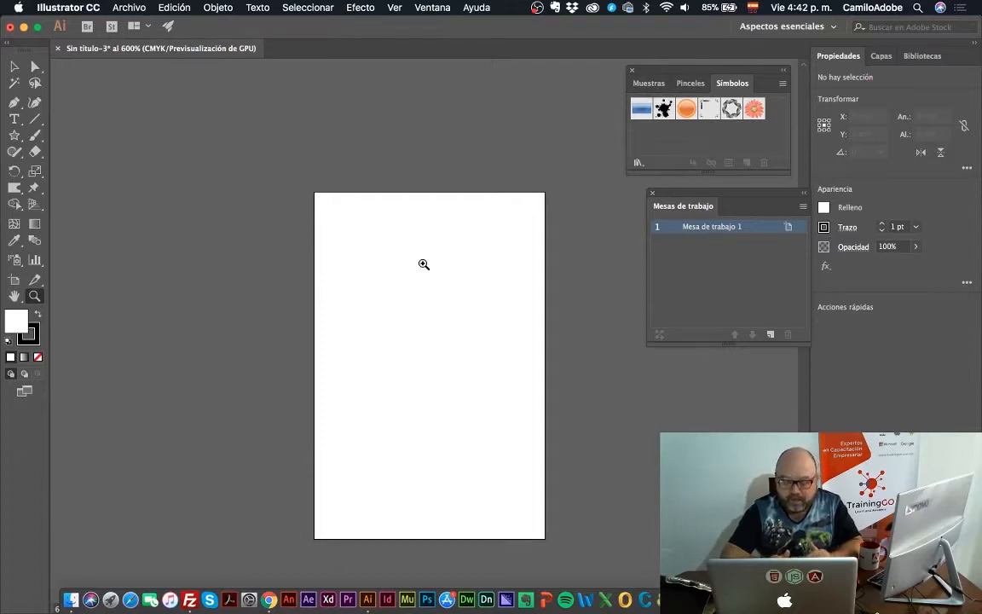
Close the floating symbols and artboards panels and show the document's layers
{"action": "left_click", "coordinate": [633, 71]}
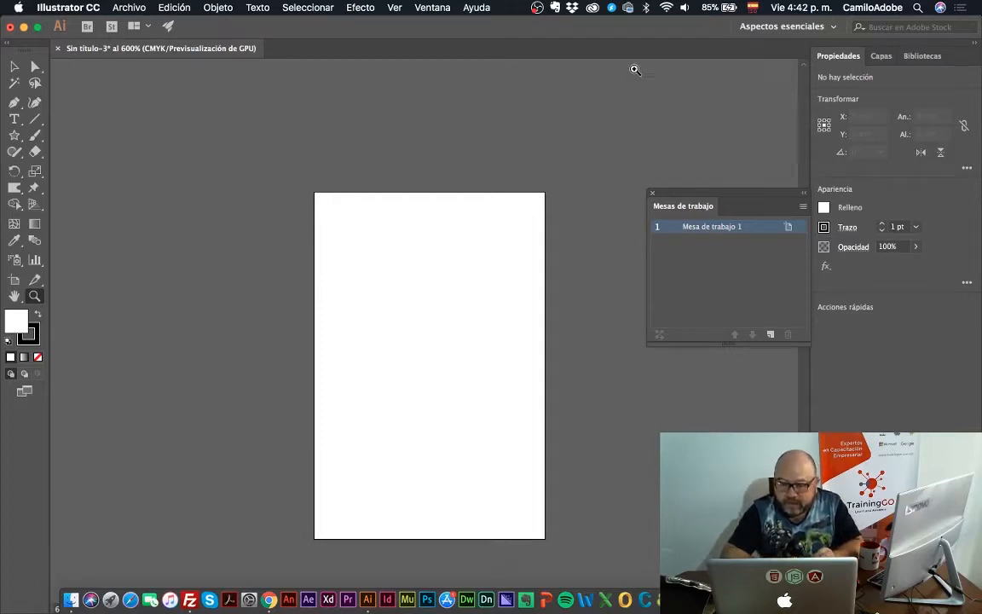
{"action": "left_click", "coordinate": [654, 193]}
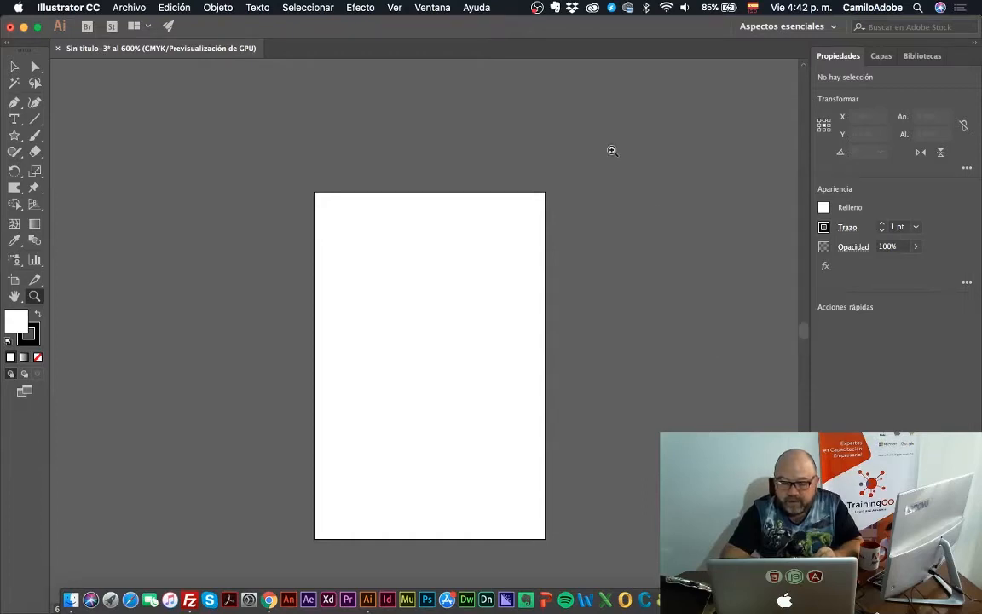
{"action": "left_click", "coordinate": [444, 8]}
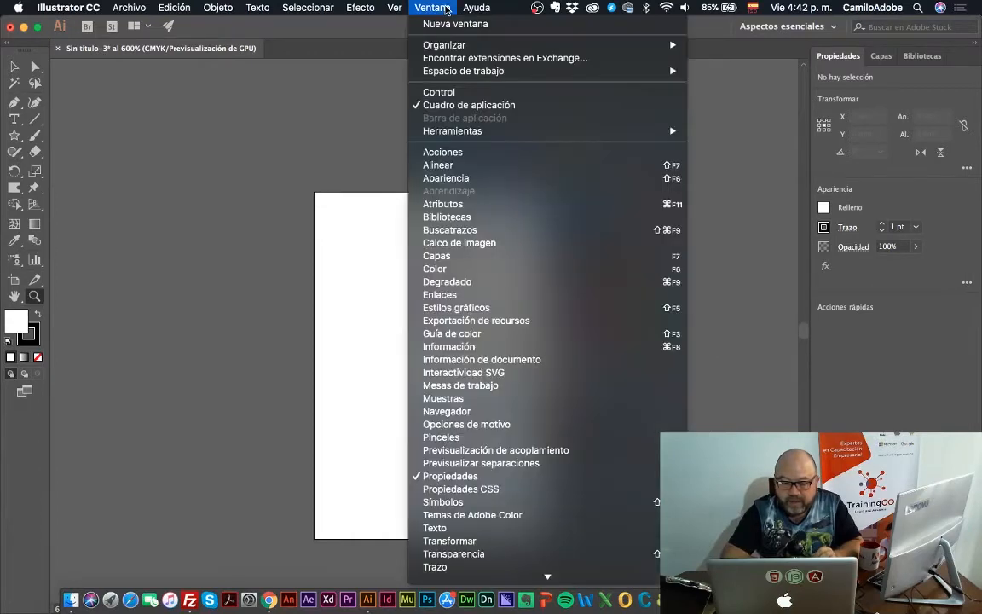
{"action": "left_click", "coordinate": [501, 256]}
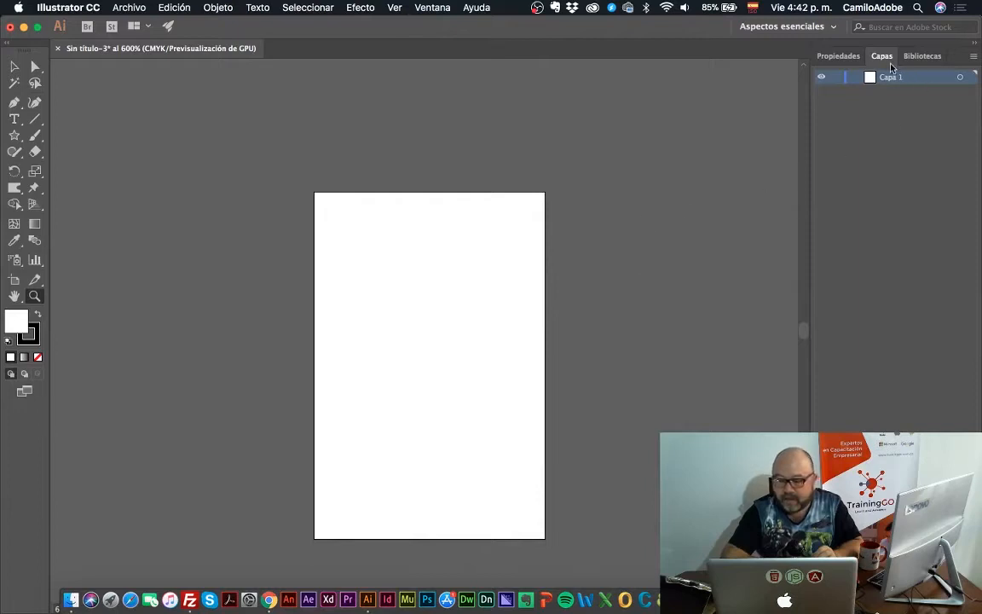
Float the layers list beside the artboard and draw three separate five-pointed stars about 7, 6 and 4 mm wide on Capa 1
{"action": "left_click_drag", "start_coordinate": [874, 58], "coordinate": [607, 123]}
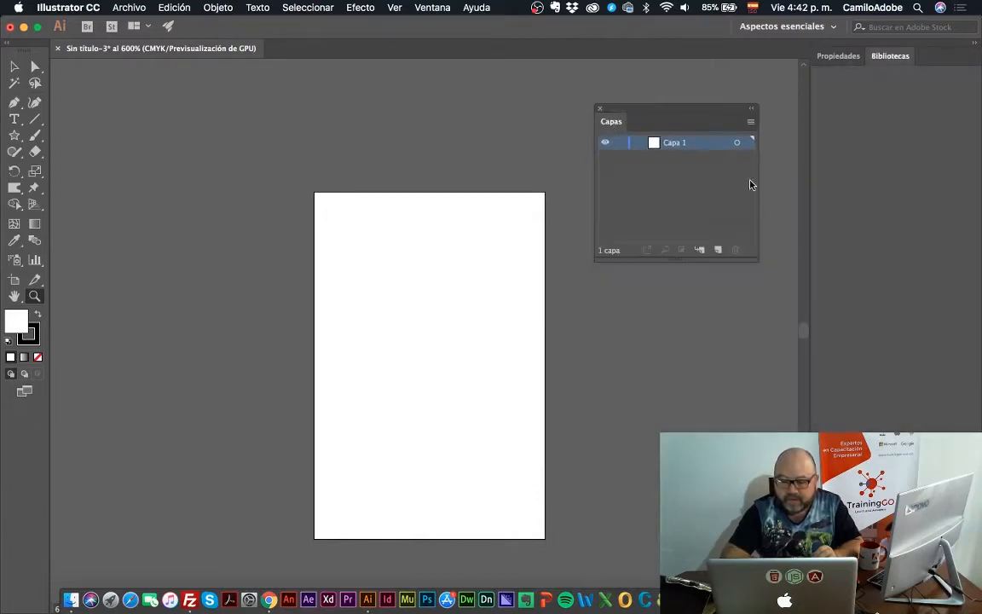
{"action": "left_click", "coordinate": [13, 134]}
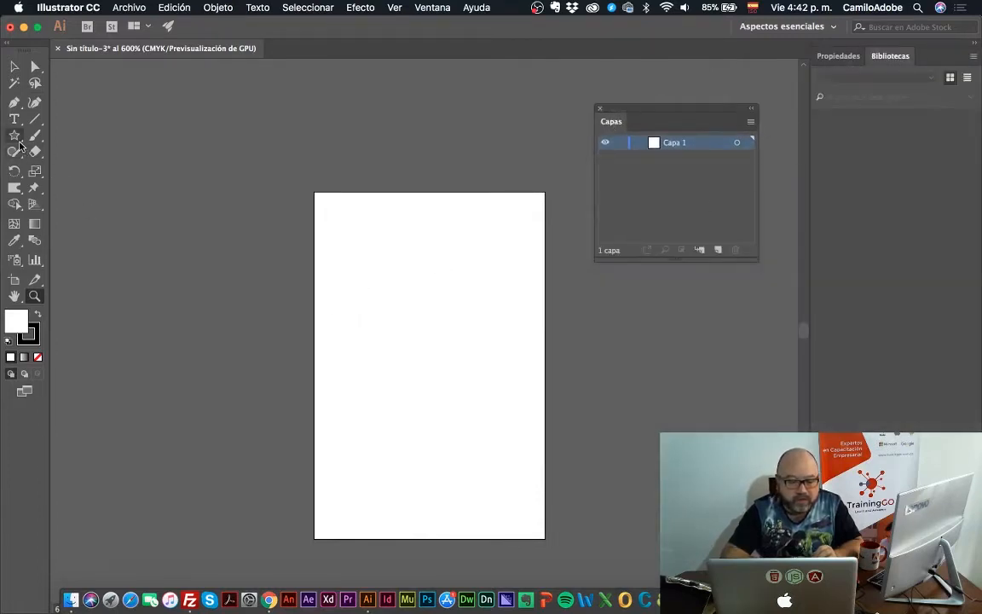
{"action": "mouse_move", "coordinate": [342, 228]}
{"action": "left_mouse_down"}
{"action": "mouse_move", "coordinate": [388, 243]}
{"action": "mouse_move", "coordinate": [385, 254]}
{"action": "mouse_move", "coordinate": [447, 300]}
{"action": "left_mouse_up"}
{"action": "left_click_drag", "start_coordinate": [407, 362], "coordinate": [429, 342]}
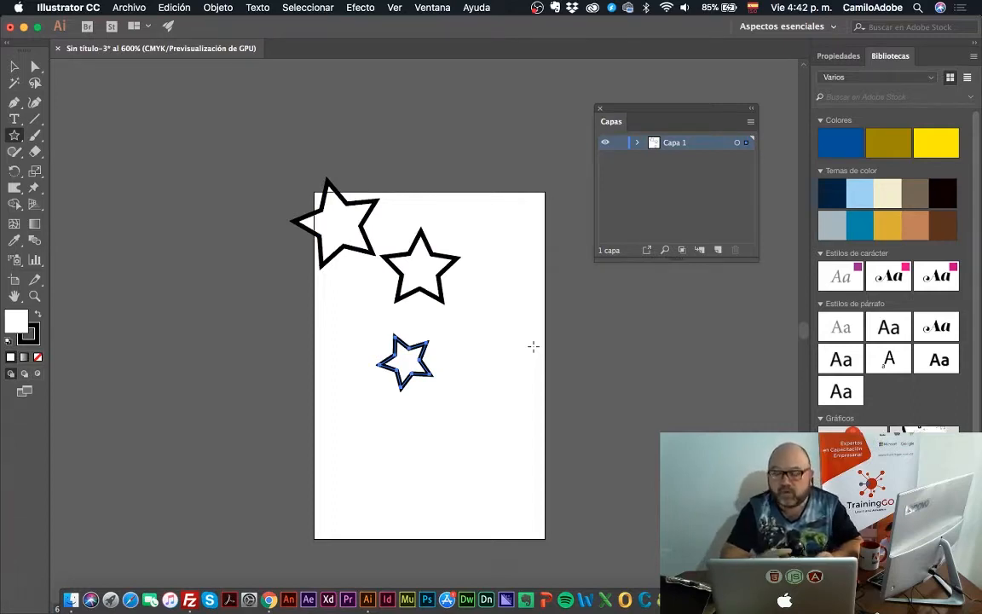
Expand Capa 1 and target its star paths one after another to see which star each entry represents
{"action": "left_click", "coordinate": [638, 144]}
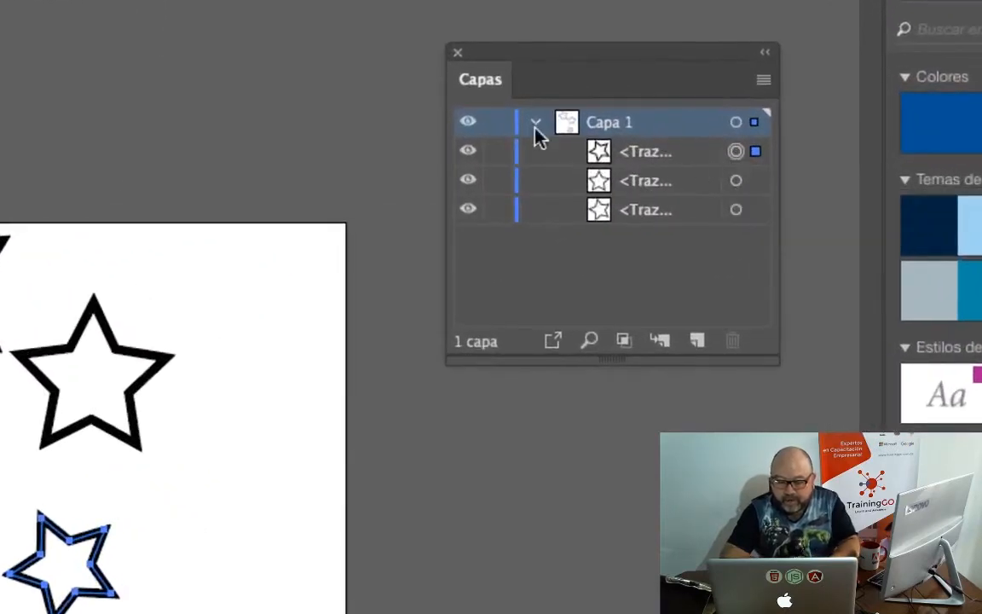
{"action": "left_click", "coordinate": [536, 126]}
{"action": "left_click", "coordinate": [536, 126]}
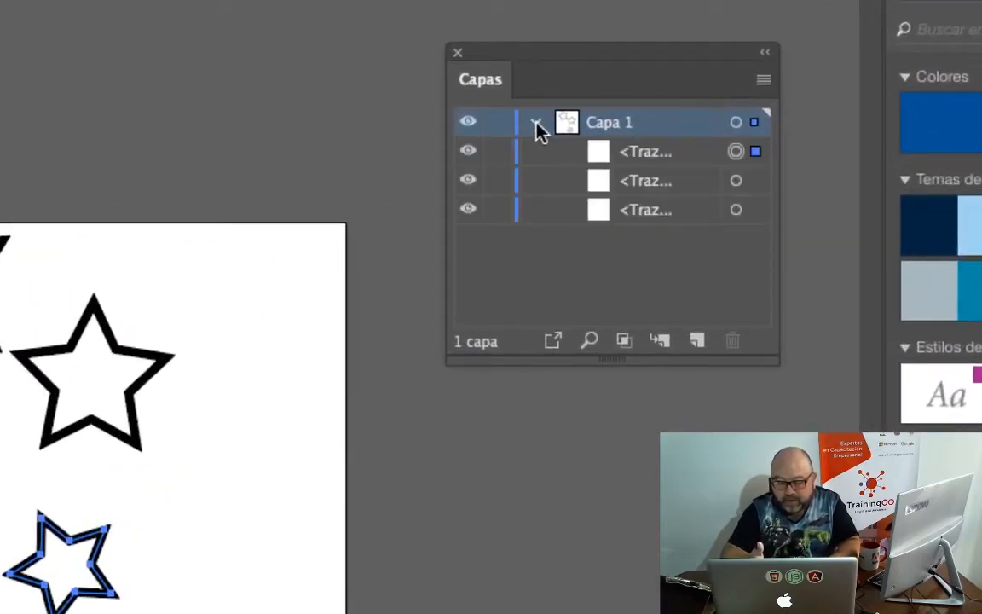
{"action": "left_click", "coordinate": [735, 180]}
{"action": "left_click", "coordinate": [736, 210]}
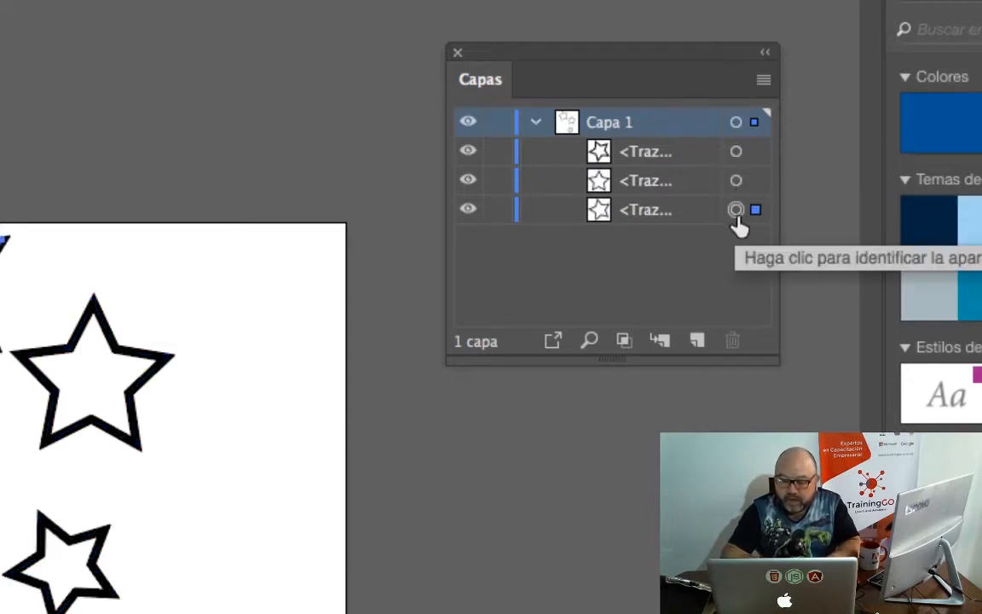
{"action": "left_click", "coordinate": [736, 180]}
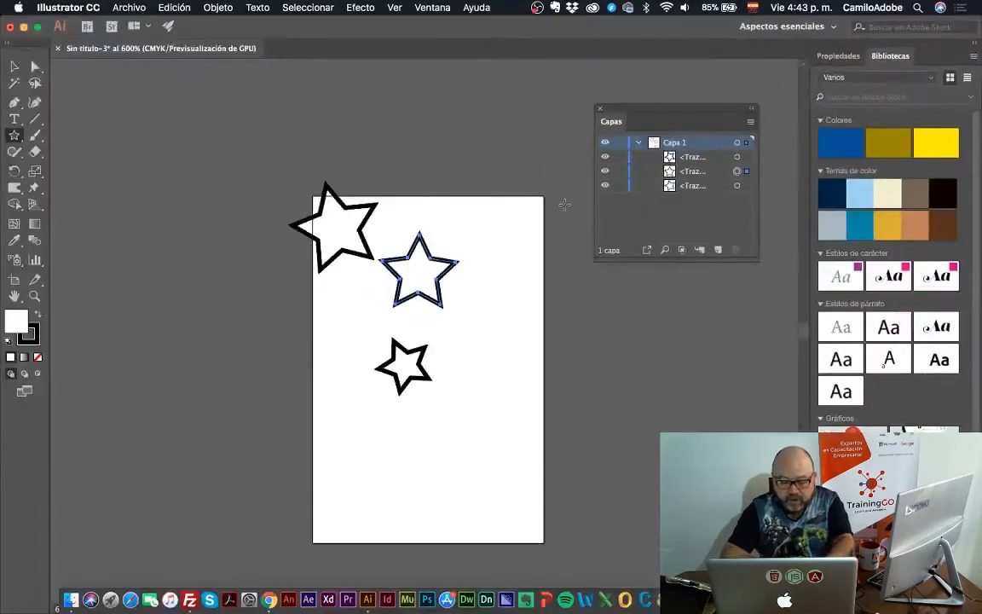
Fill the largest star, at the artboard's upper-left corner, with the Magenta CMYK swatch
{"action": "key", "text": "v"}
{"action": "left_click", "coordinate": [368, 218]}
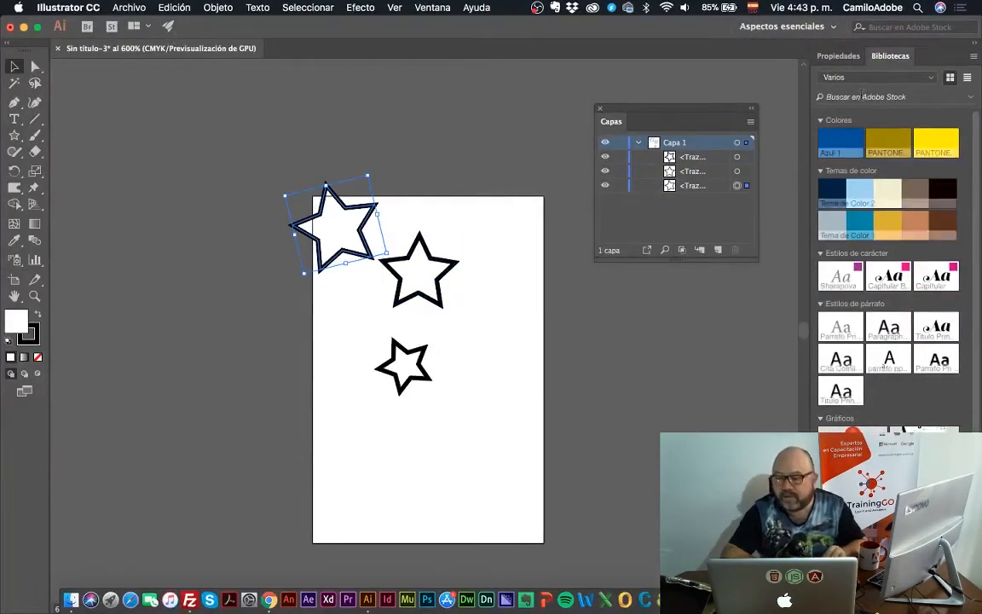
{"action": "left_click", "coordinate": [839, 56]}
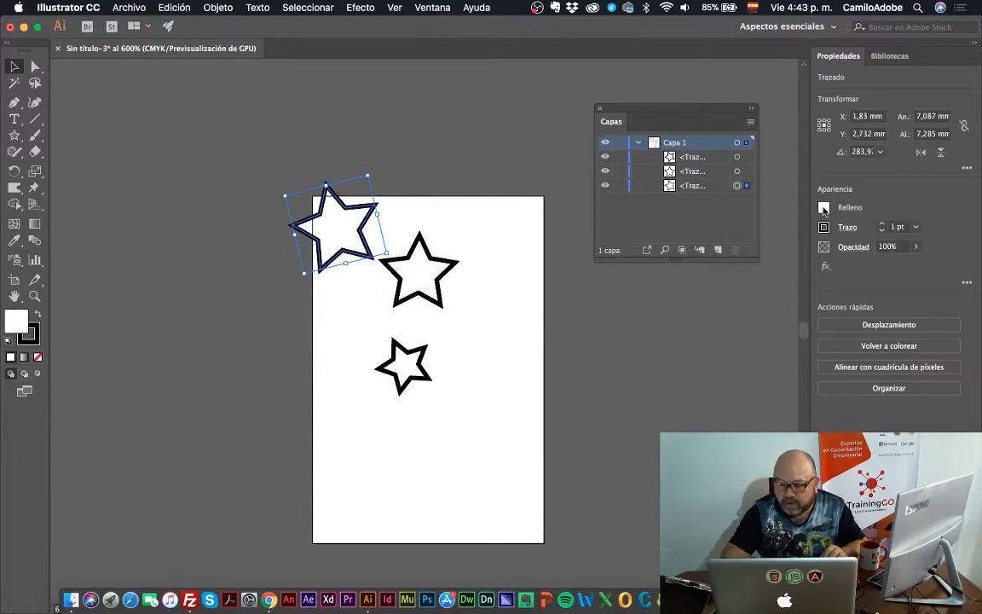
{"action": "left_click", "coordinate": [823, 208]}
{"action": "left_click", "coordinate": [760, 258]}
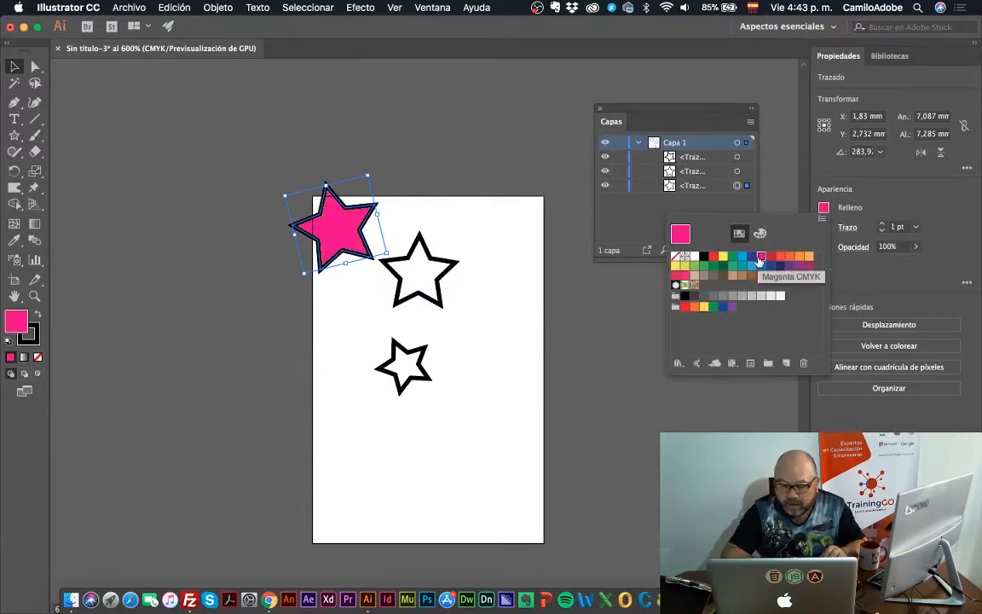
{"action": "left_click", "coordinate": [392, 258]}
Fill the middle star with a green swatch
{"action": "left_click", "coordinate": [445, 279]}
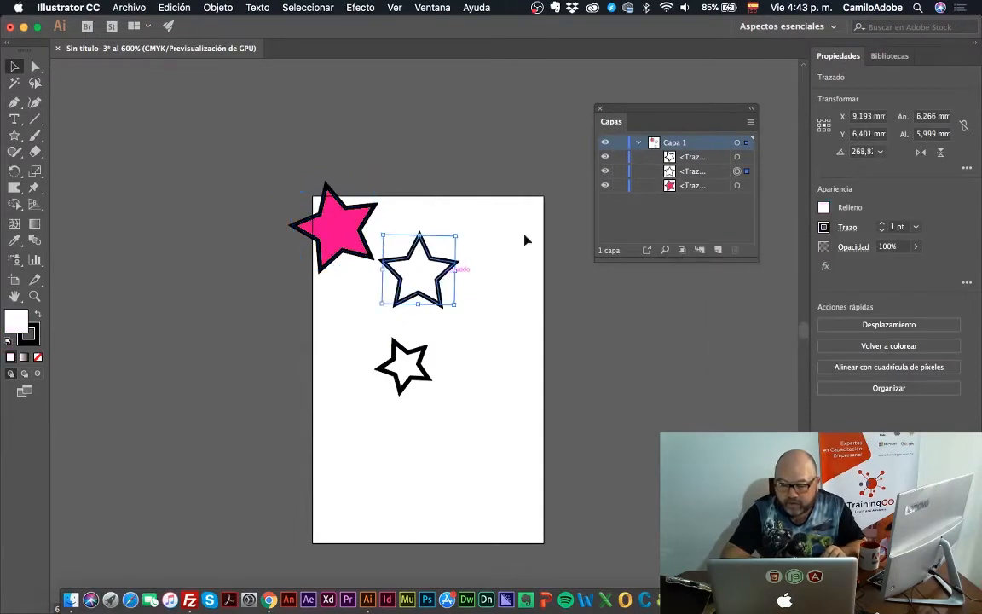
{"action": "left_click", "coordinate": [823, 208]}
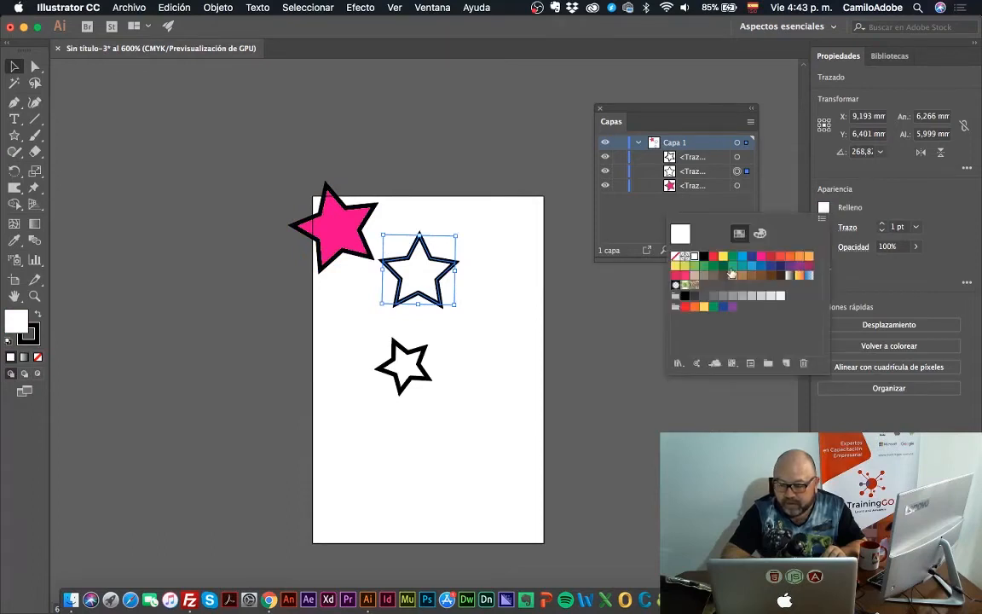
{"action": "left_click", "coordinate": [704, 266]}
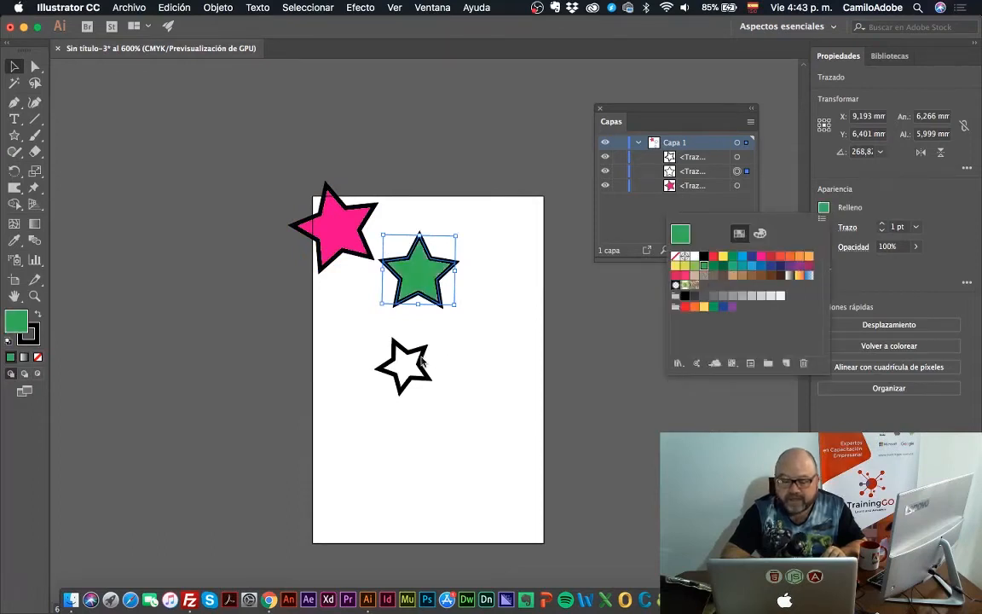
{"action": "left_click", "coordinate": [422, 361]}
Fill the smallest, lowest star with a light orange swatch
{"action": "left_click", "coordinate": [422, 361]}
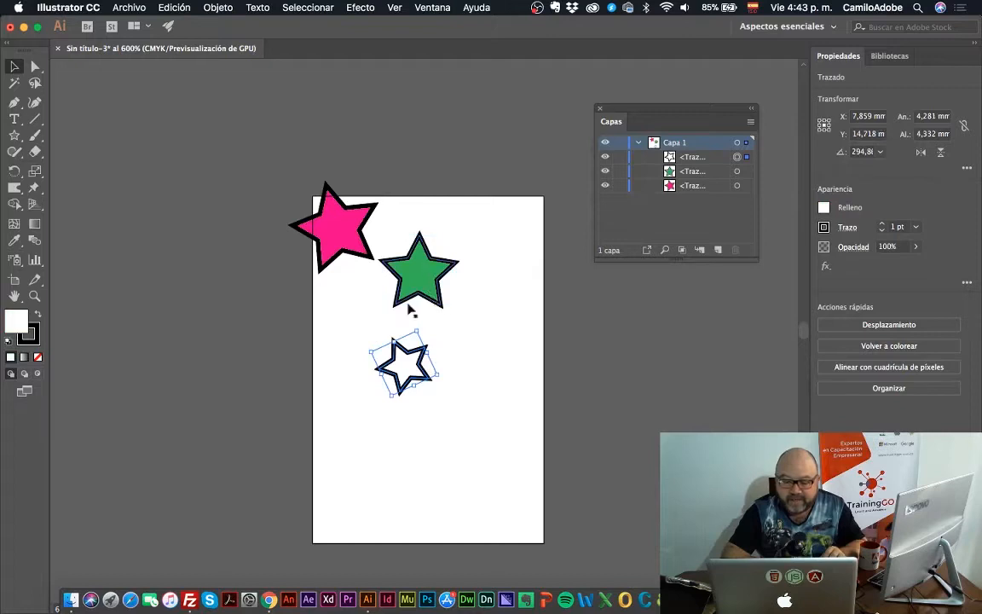
{"action": "left_click", "coordinate": [422, 272]}
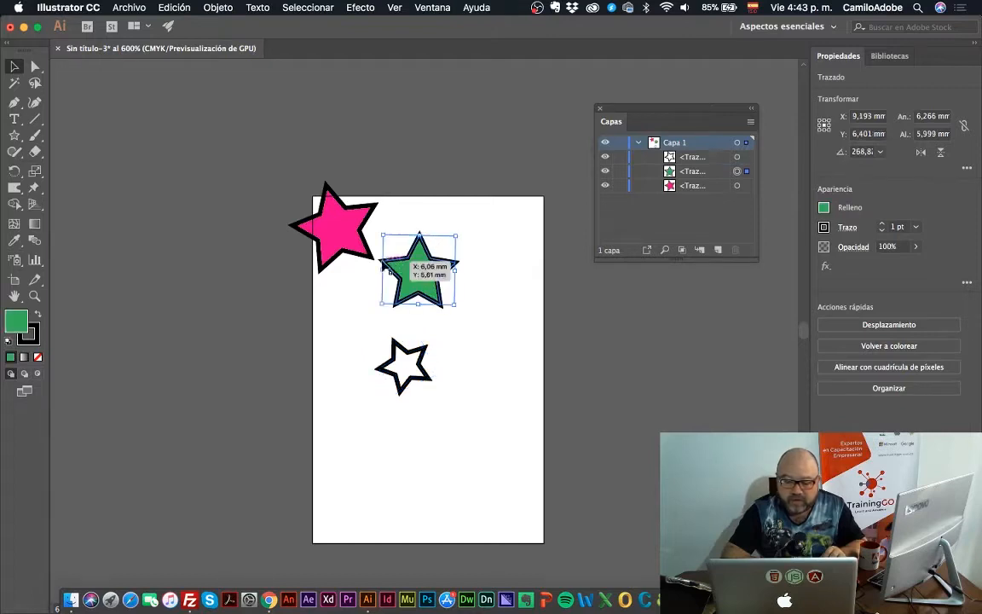
{"action": "left_click", "coordinate": [346, 245]}
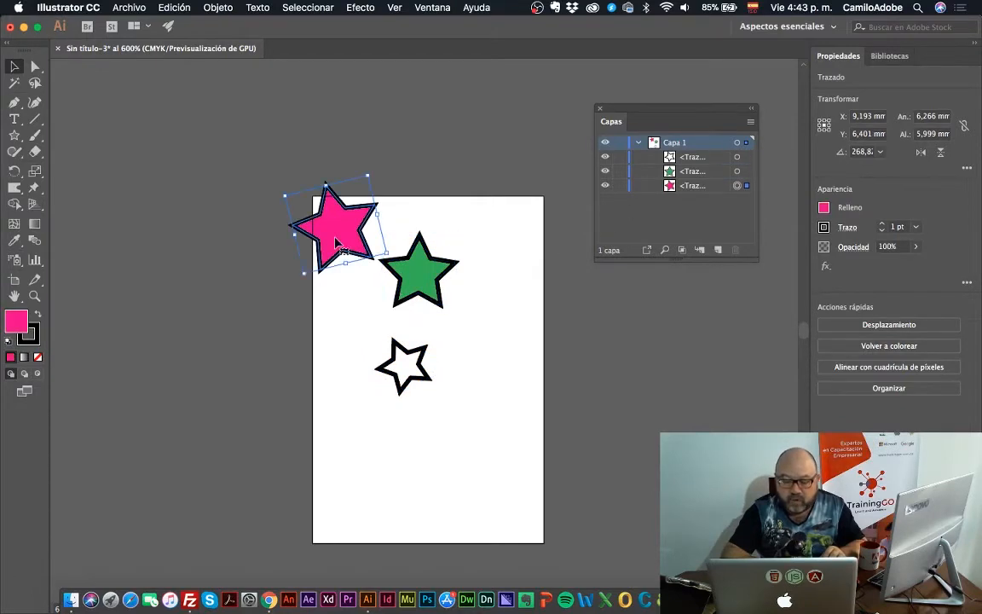
{"action": "left_click", "coordinate": [415, 375]}
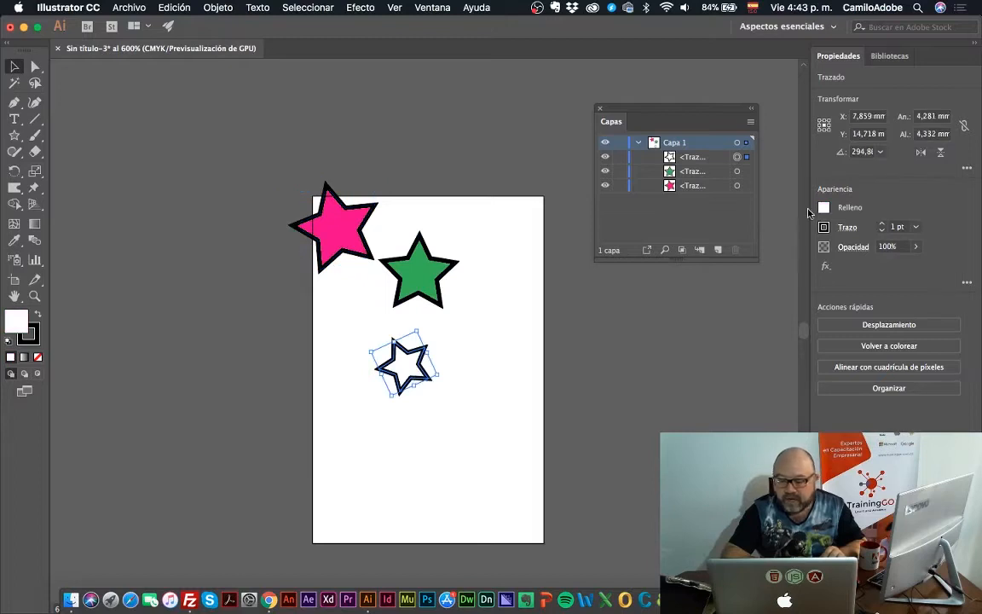
{"action": "left_click", "coordinate": [824, 209]}
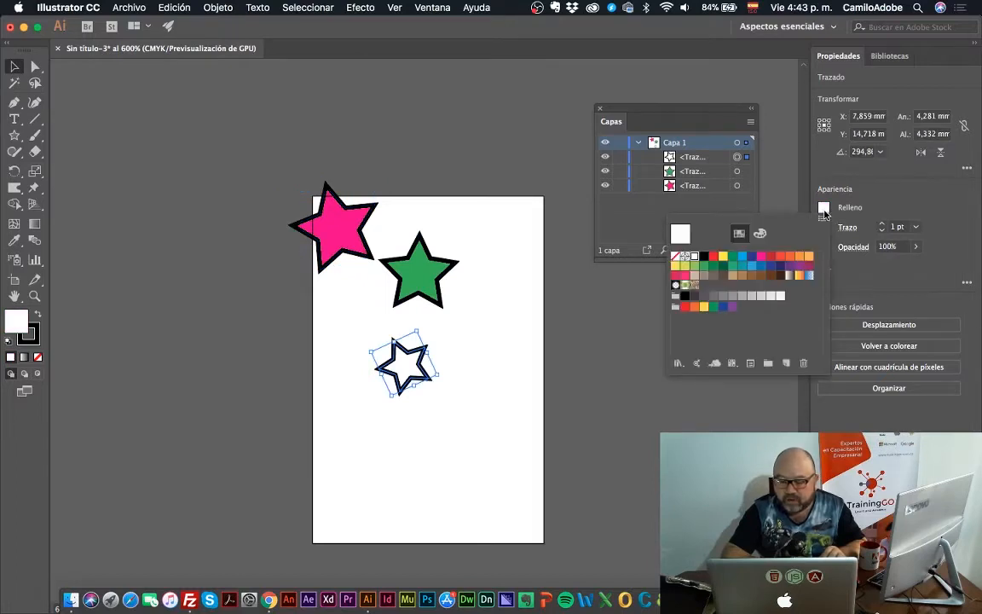
{"action": "left_click", "coordinate": [802, 259]}
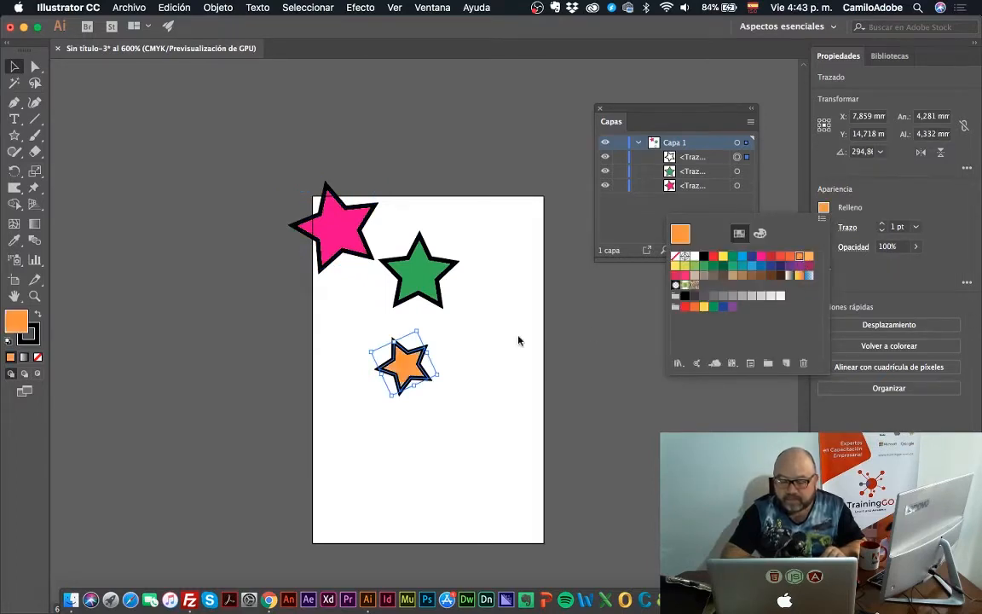
{"action": "left_click", "coordinate": [466, 301]}
Move the magenta star to overlap the green one and place the orange star over both of them
{"action": "scroll", "coordinate": [412, 369], "scroll_direction": "down", "scroll_amount": 3}
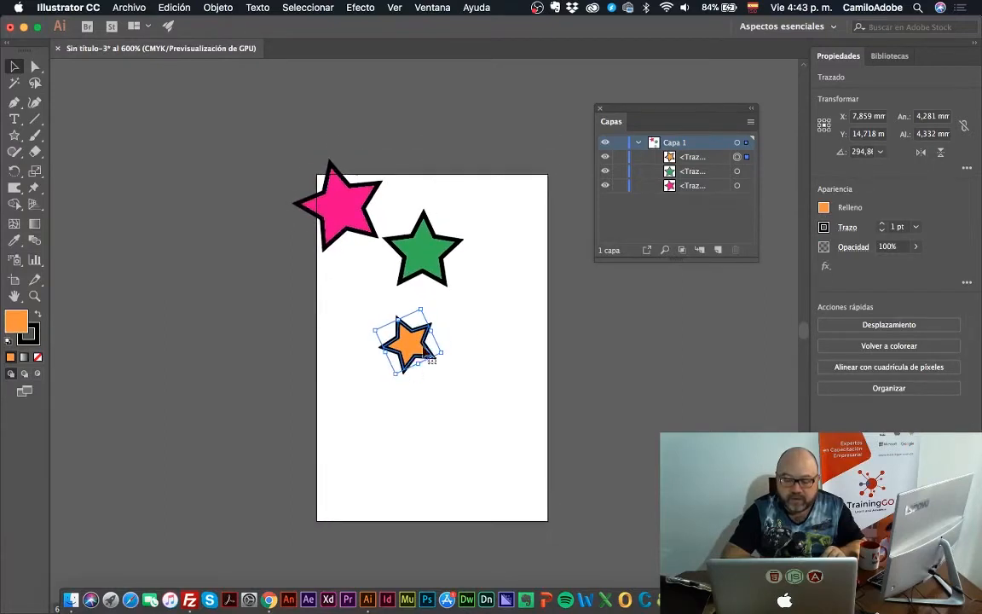
{"action": "left_click_drag", "start_coordinate": [420, 330], "coordinate": [425, 261]}
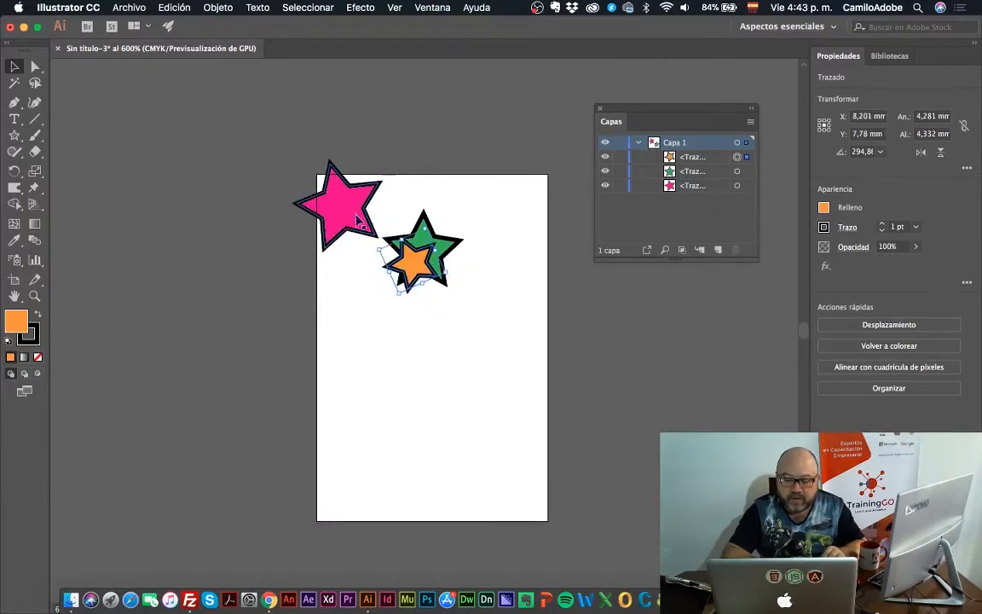
{"action": "left_click_drag", "start_coordinate": [355, 212], "coordinate": [387, 254]}
{"action": "key", "text": "z"}
{"action": "left_click", "coordinate": [460, 265]}
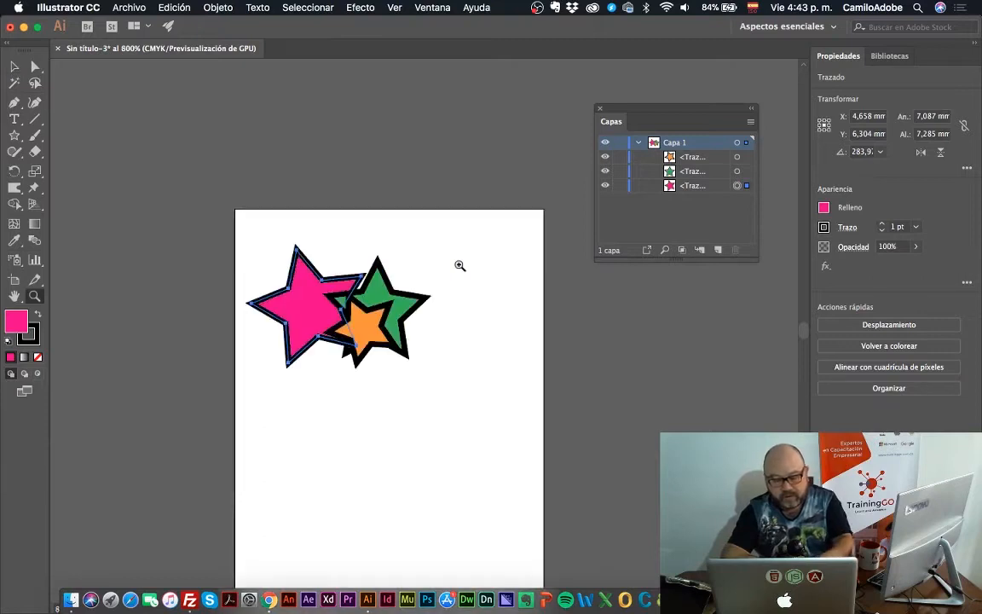
{"action": "left_click", "coordinate": [15, 65]}
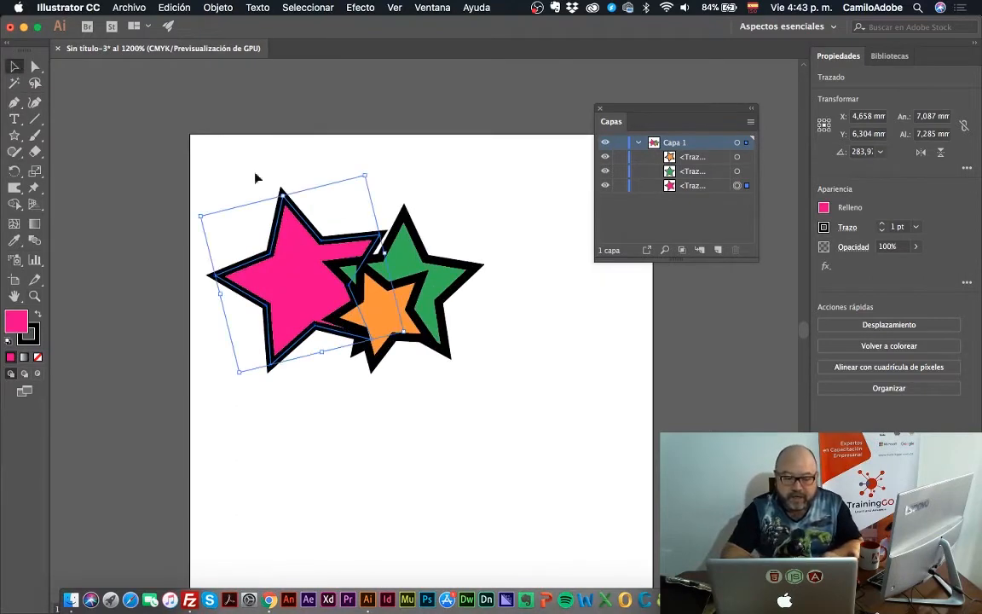
{"action": "left_click_drag", "start_coordinate": [382, 308], "coordinate": [335, 307]}
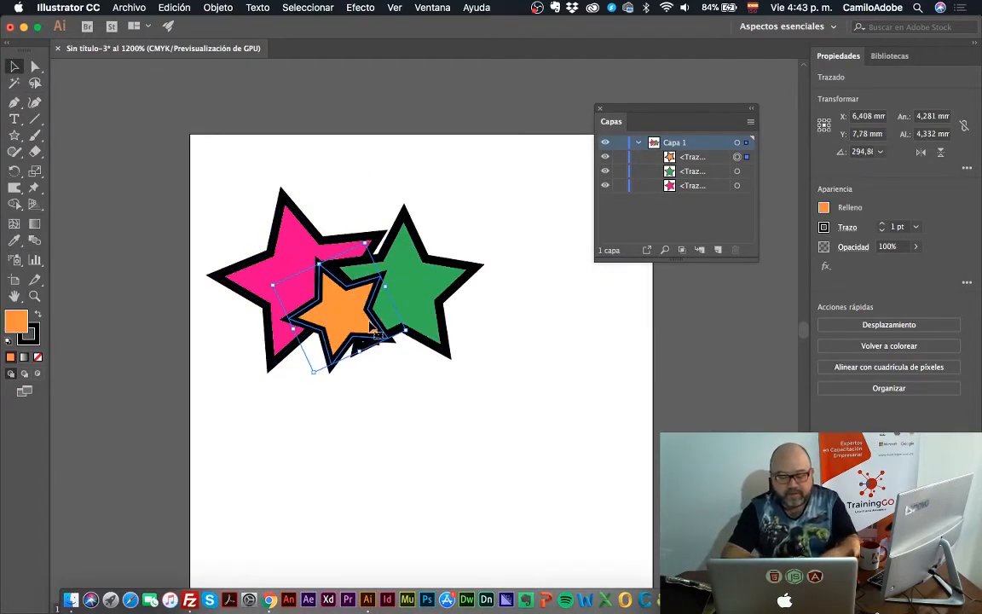
Send the orange star behind the other two stars and bring it back to the front
{"action": "right_click", "coordinate": [352, 319]}
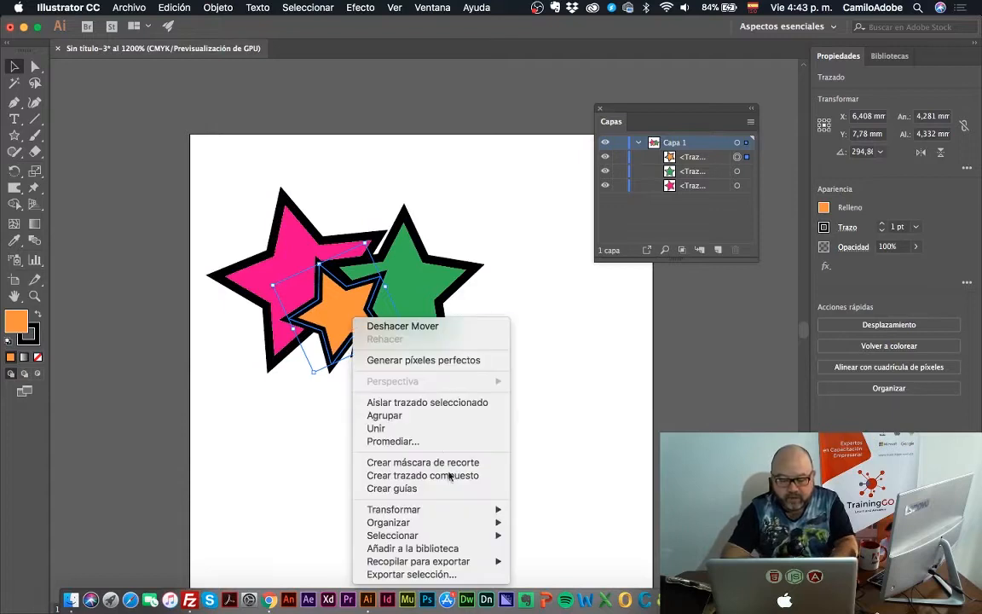
{"action": "mouse_move", "coordinate": [444, 522]}
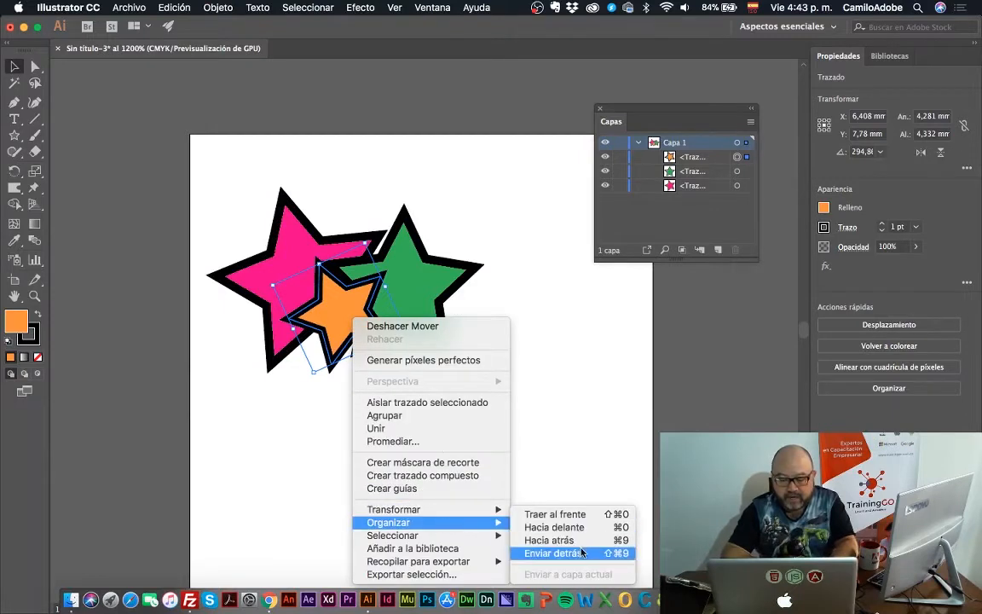
{"action": "left_click", "coordinate": [552, 553]}
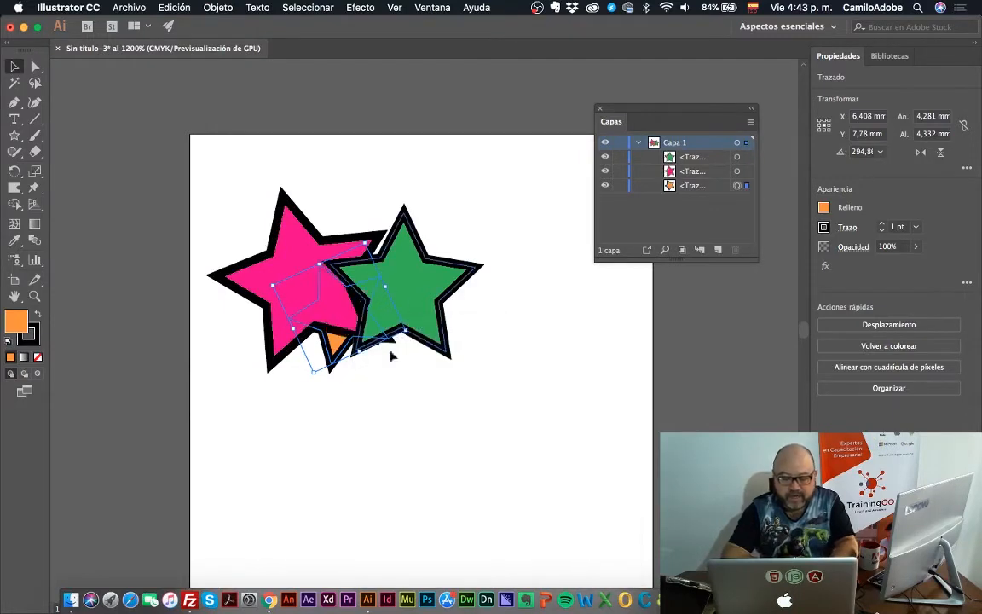
{"action": "key", "text": "super+shift+bracketright"}
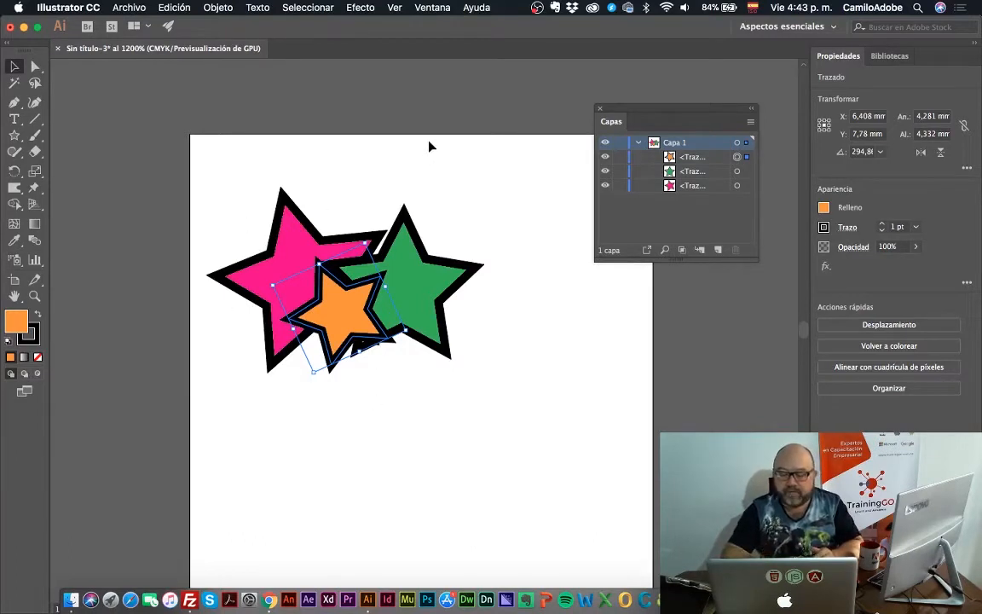
Rename the layer Capa 1 as estrellitas and deselect the artwork
{"action": "double_click", "coordinate": [676, 142]}
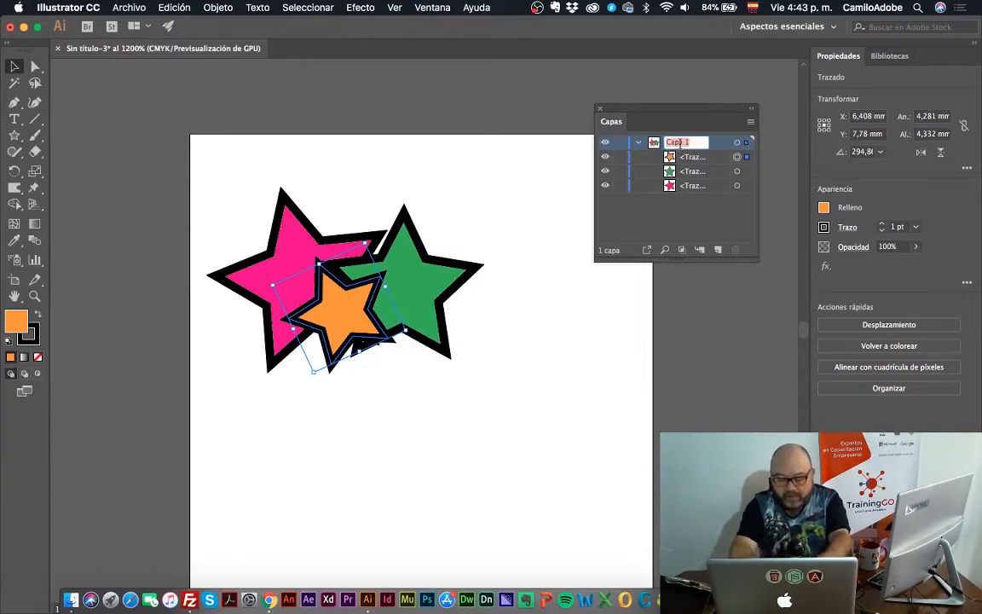
{"action": "type", "text": "E"}
{"action": "type", "text": "strellitas"}
{"action": "key", "text": "Return"}
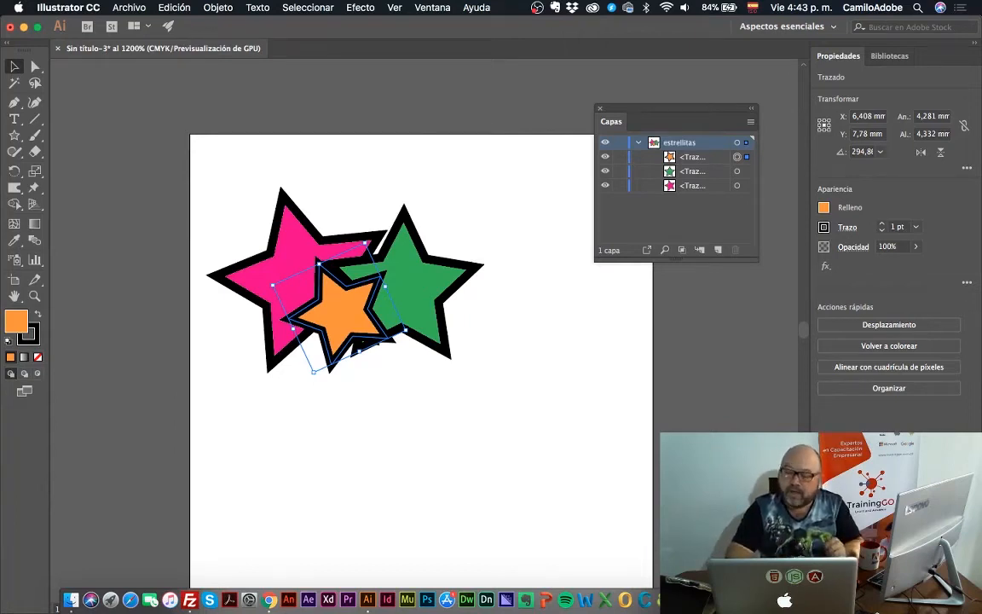
{"action": "left_click", "coordinate": [519, 166]}
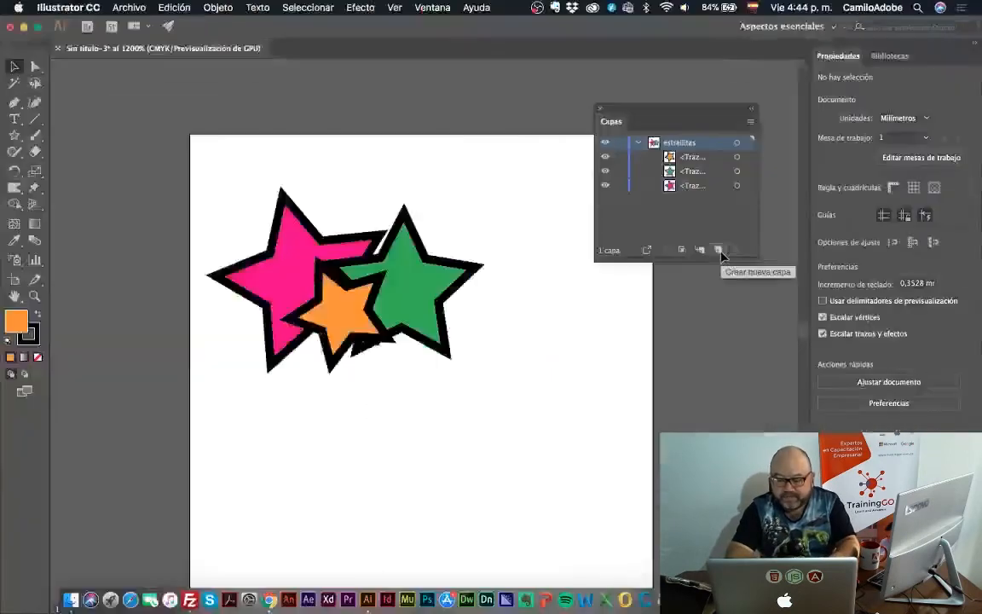
Create a new layer above estrellitas and draw two overlapping orange circles about 3.6 and 3.7 mm in diameter over the stars
{"action": "left_click", "coordinate": [641, 394]}
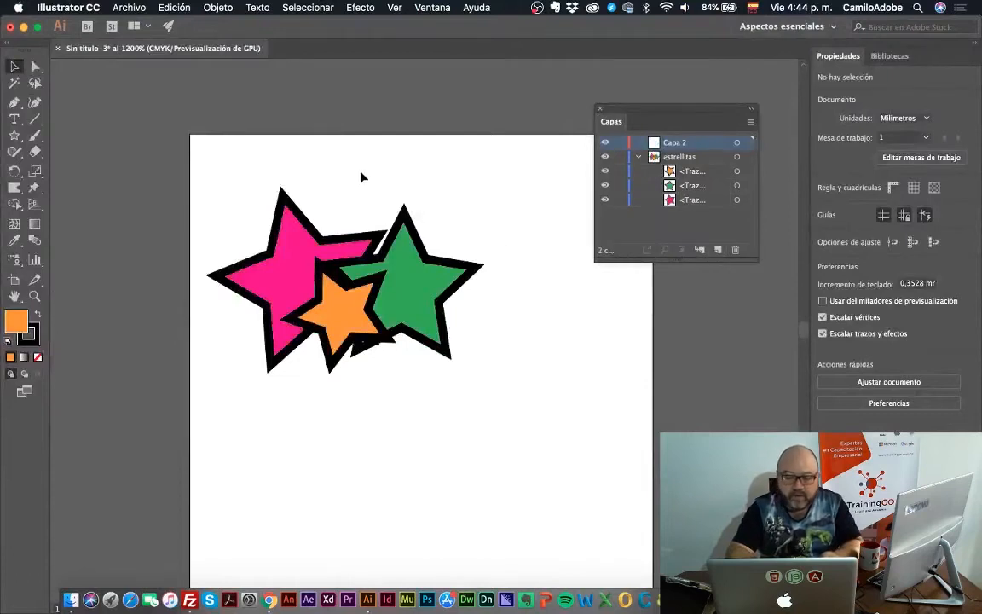
{"action": "left_click", "coordinate": [16, 135]}
{"action": "left_click", "coordinate": [93, 168]}
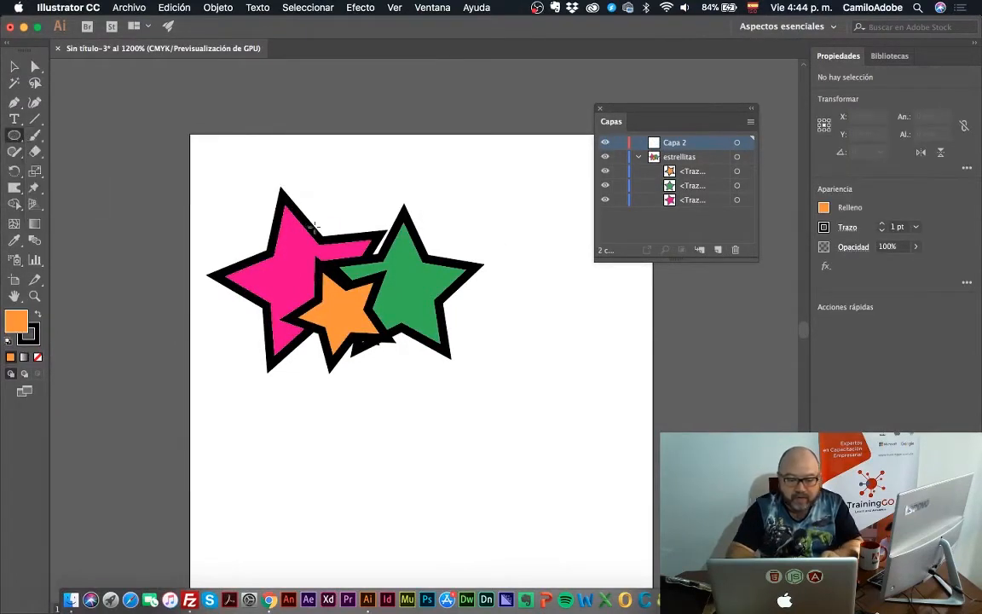
{"action": "left_click_drag", "start_coordinate": [309, 210], "coordinate": [392, 297]}
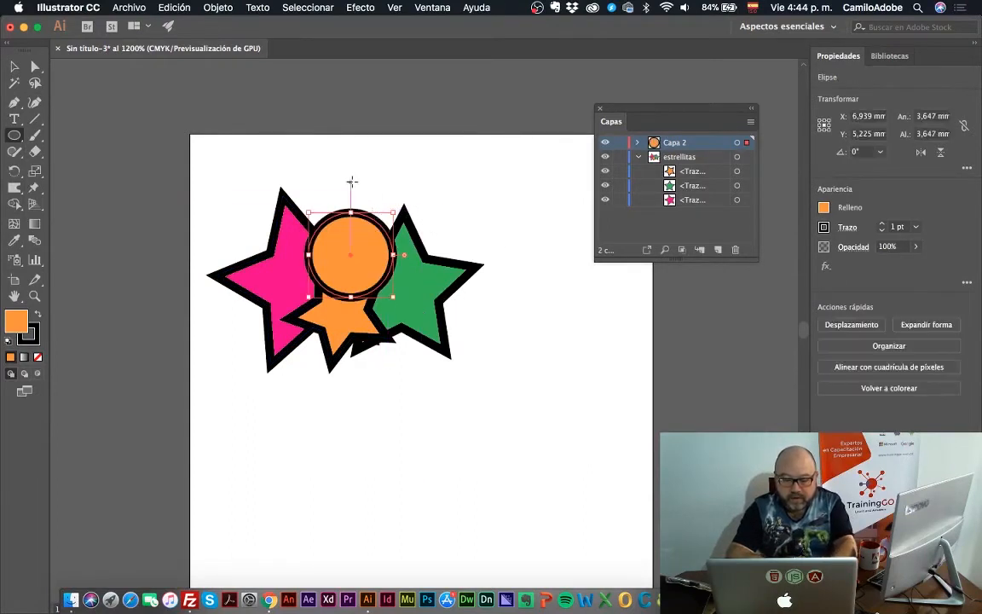
{"action": "left_click_drag", "start_coordinate": [363, 199], "coordinate": [418, 263]}
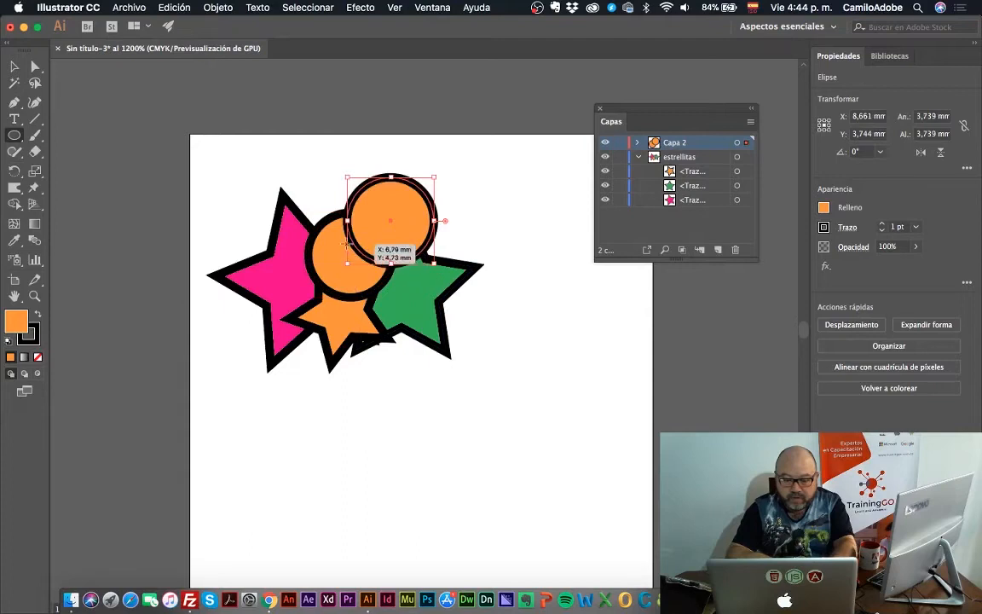
Draw a third circle about 2.6 mm in diameter overlapping the other two, and fill the circle beside the magenta star with purple
{"action": "left_click_drag", "start_coordinate": [347, 245], "coordinate": [408, 303]}
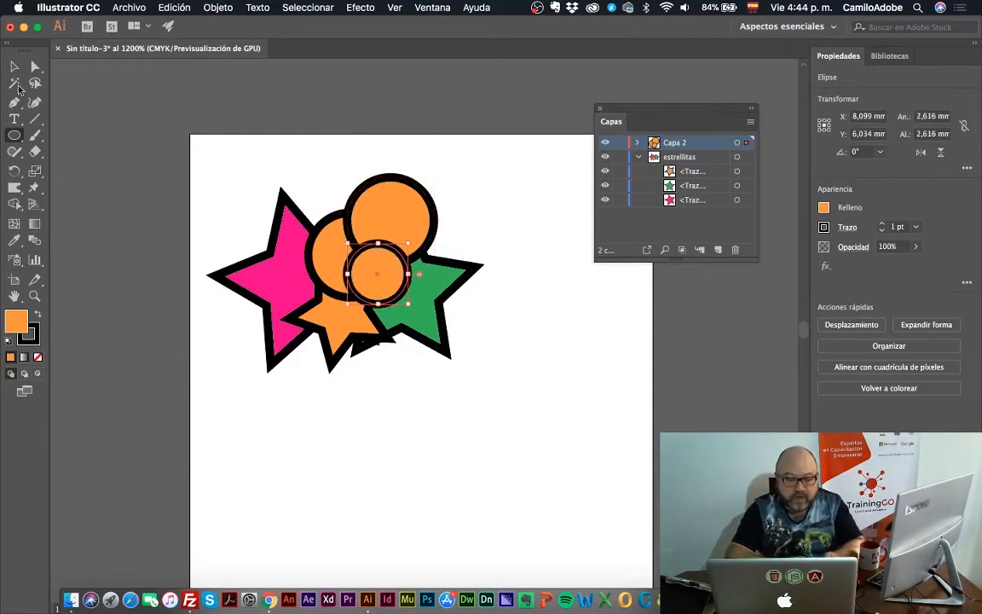
{"action": "left_click", "coordinate": [19, 65]}
{"action": "left_click", "coordinate": [324, 225]}
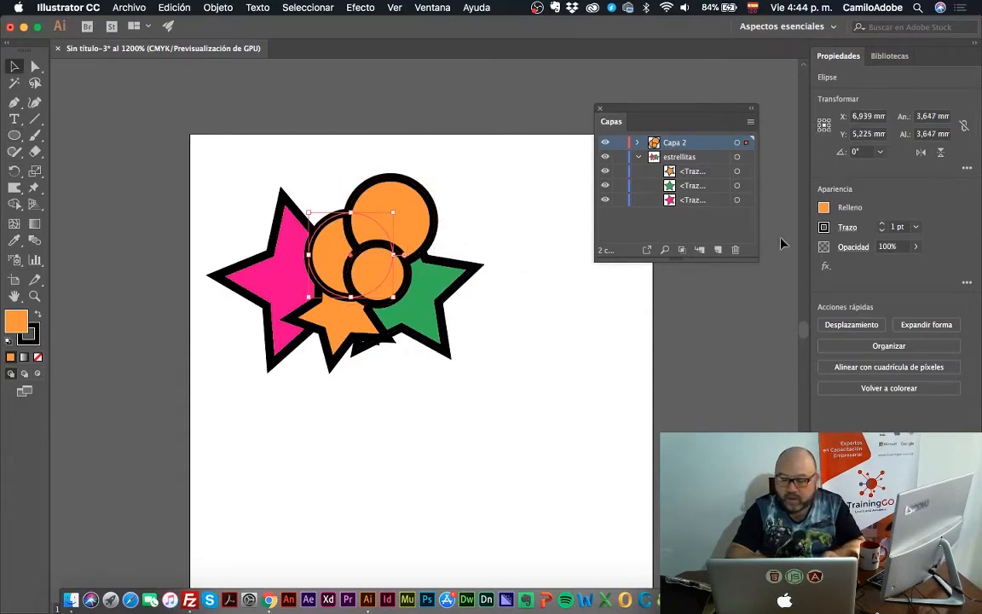
{"action": "left_click", "coordinate": [824, 207]}
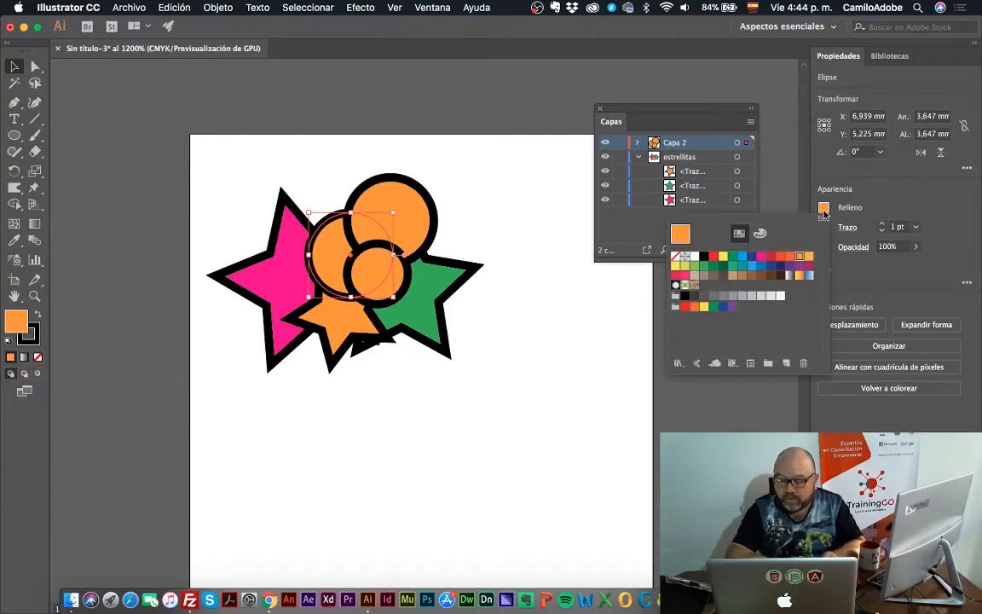
{"action": "left_click", "coordinate": [789, 267]}
{"action": "left_click", "coordinate": [411, 200]}
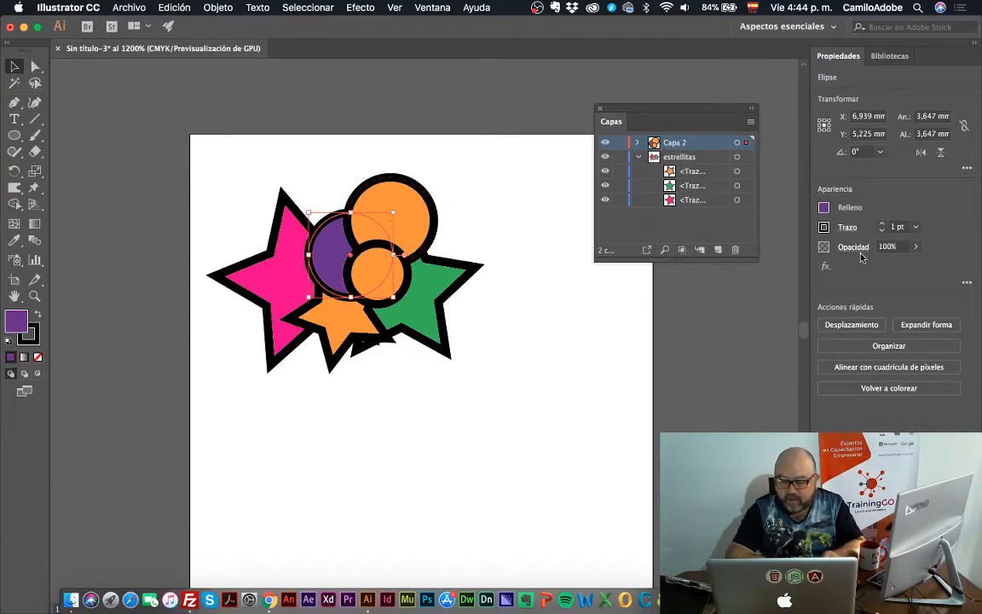
{"action": "left_click", "coordinate": [826, 208]}
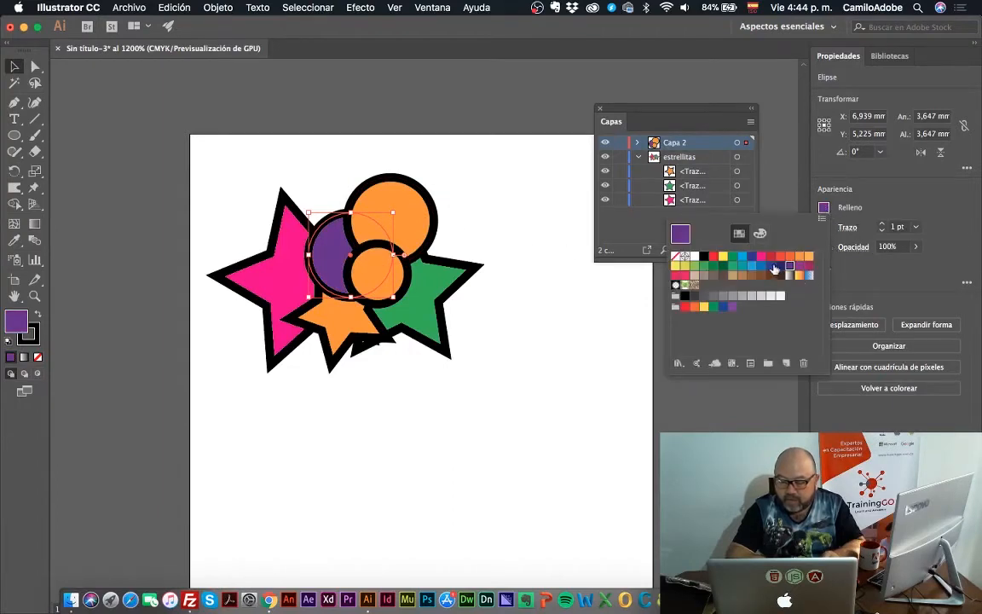
{"action": "left_click", "coordinate": [762, 260]}
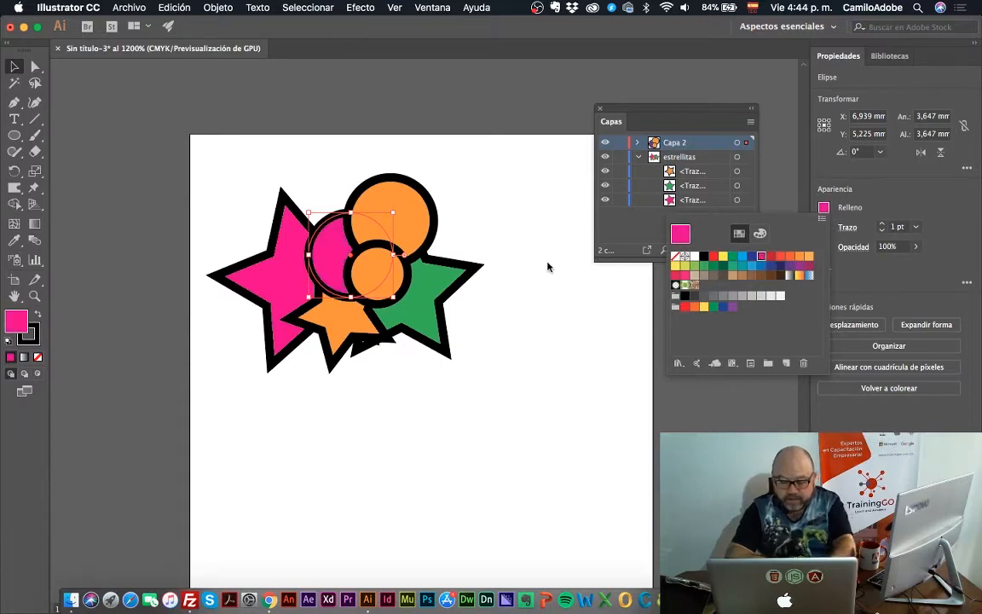
{"action": "left_click", "coordinate": [524, 244]}
{"action": "key", "text": "super+z"}
Fill the uppermost circle with magenta and the smallest circle with light blue
{"action": "left_click", "coordinate": [375, 194]}
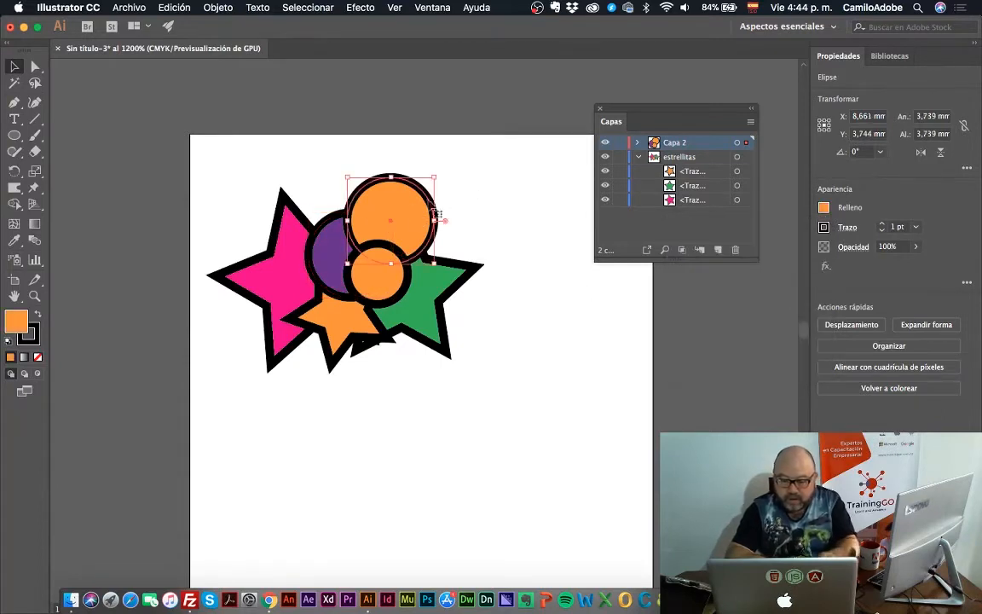
{"action": "left_click", "coordinate": [824, 208]}
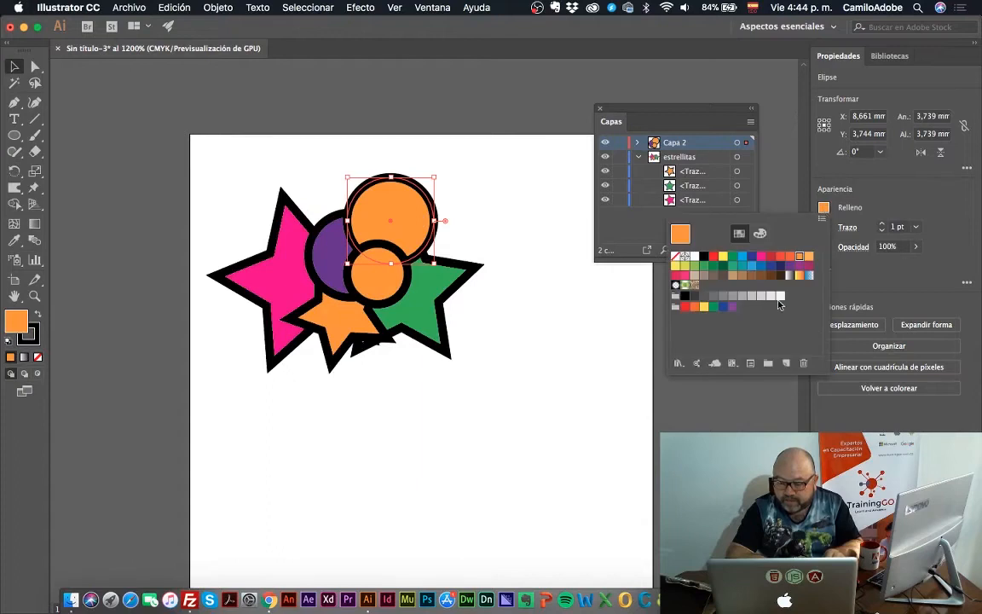
{"action": "left_click", "coordinate": [761, 258]}
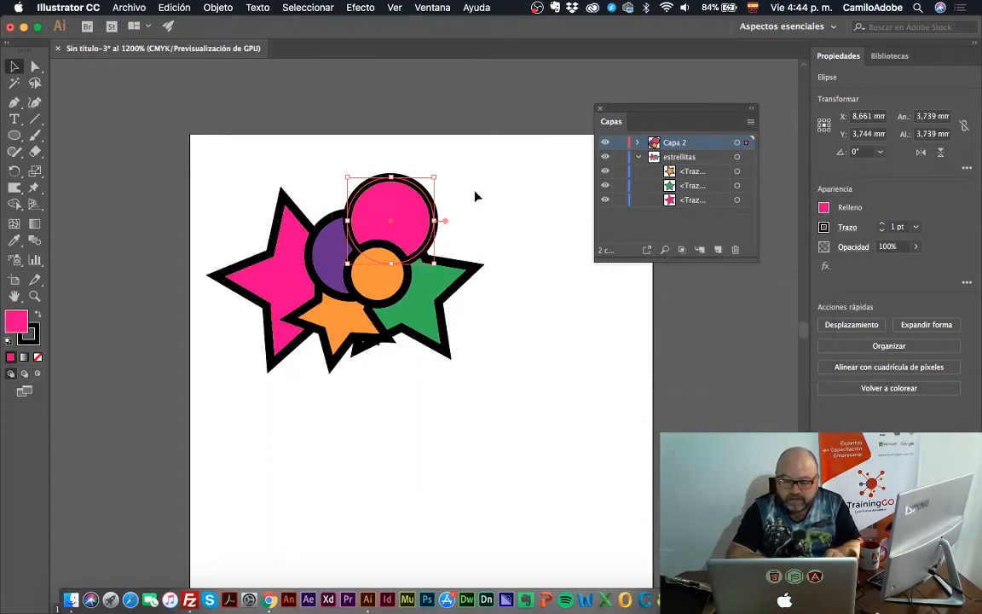
{"action": "left_click", "coordinate": [427, 171]}
{"action": "left_click", "coordinate": [375, 260]}
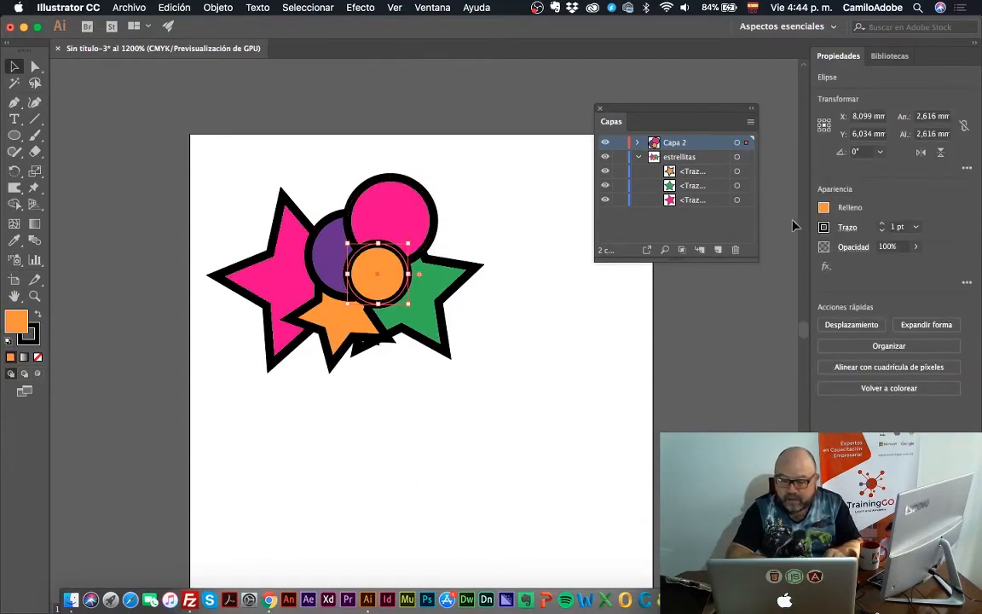
{"action": "left_click", "coordinate": [824, 208]}
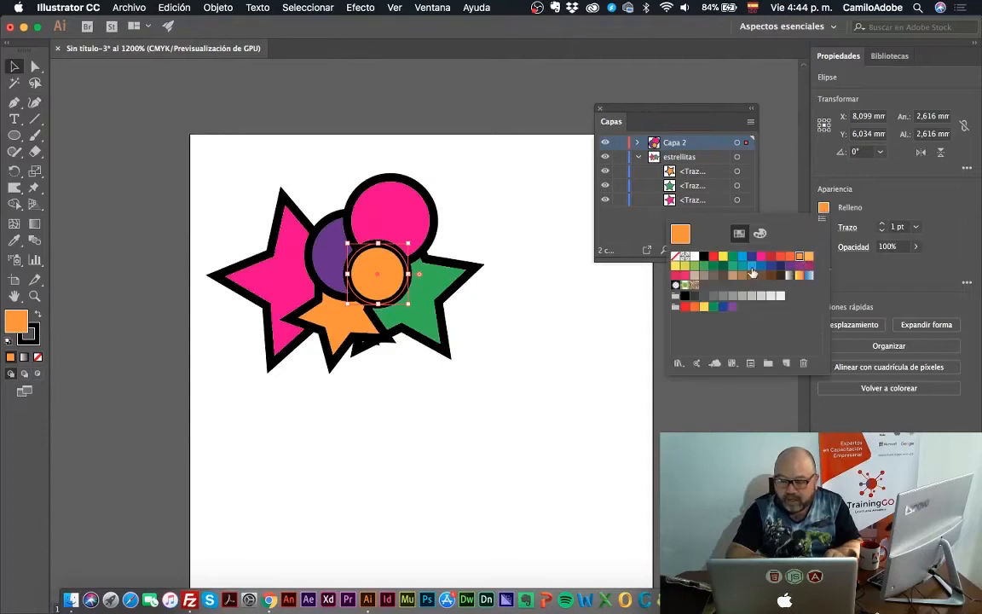
{"action": "left_click", "coordinate": [753, 272]}
{"action": "key", "text": "Escape"}
Select the stars and circles one by one up close to examine which layer and selection colour each belongs to
{"action": "key", "text": "z"}
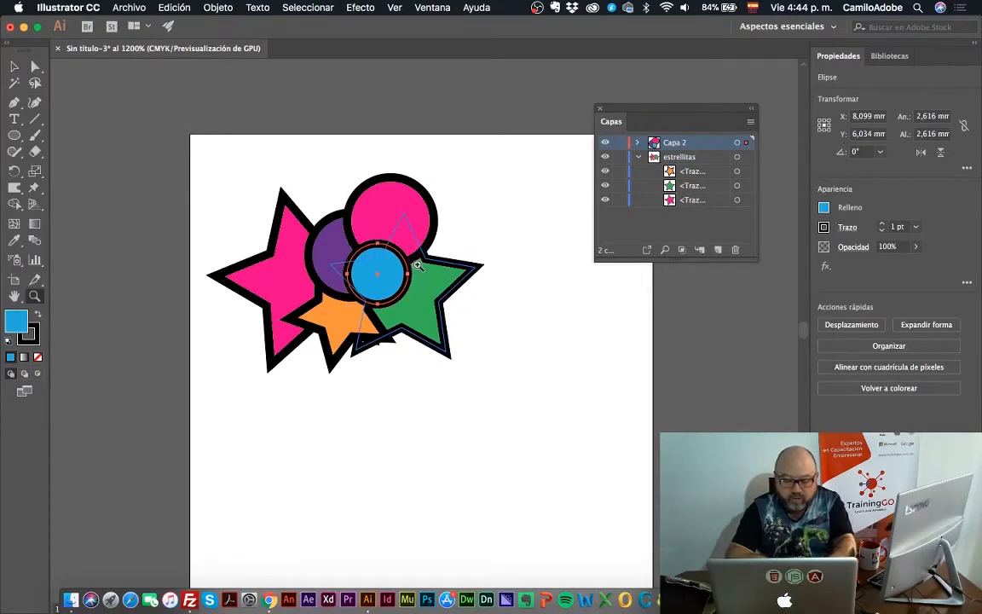
{"action": "left_click", "coordinate": [417, 265]}
{"action": "left_click", "coordinate": [417, 265]}
{"action": "left_click", "coordinate": [423, 395]}
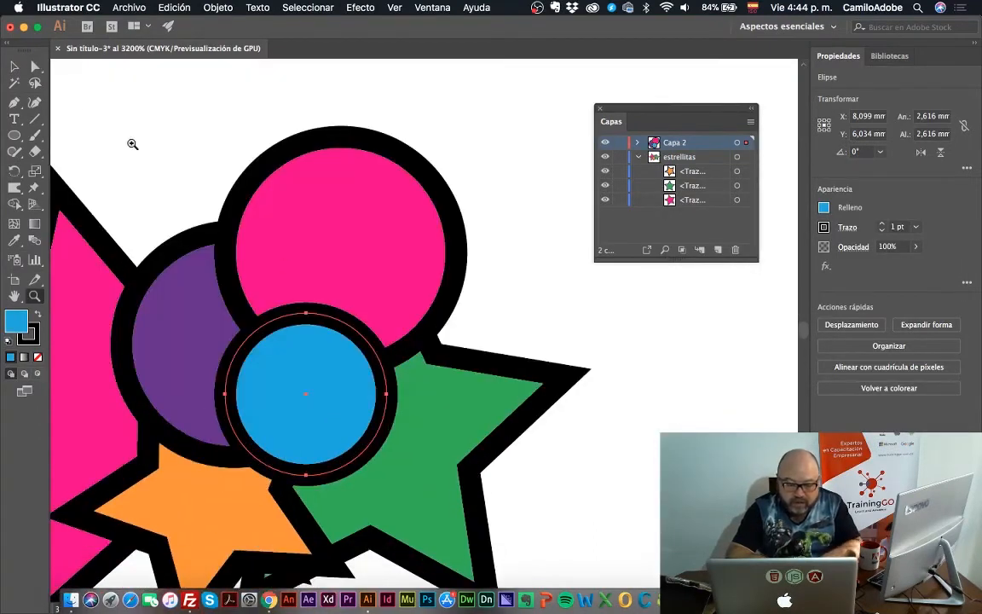
{"action": "left_click", "coordinate": [14, 66]}
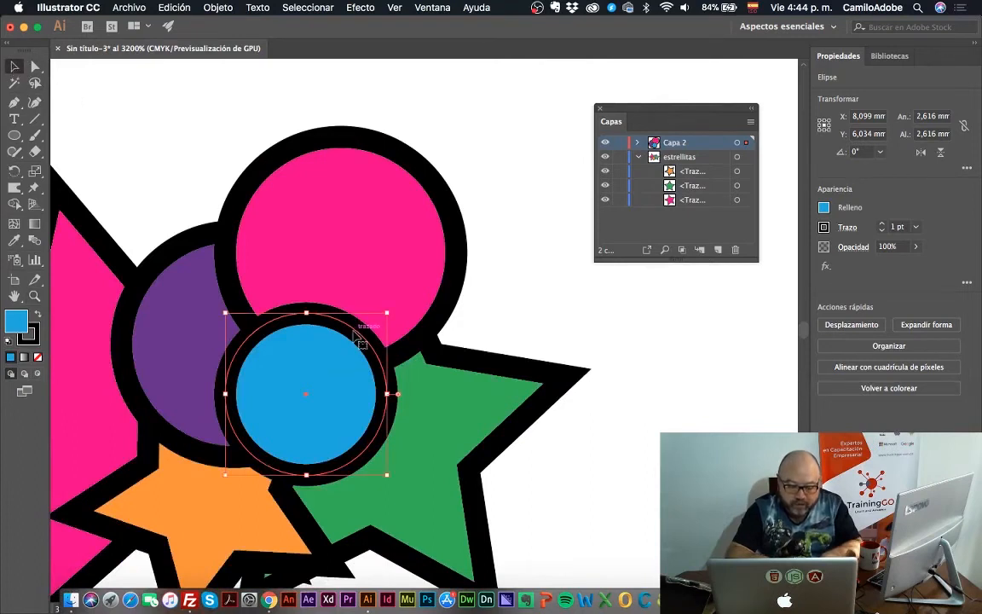
{"action": "left_click", "coordinate": [435, 417]}
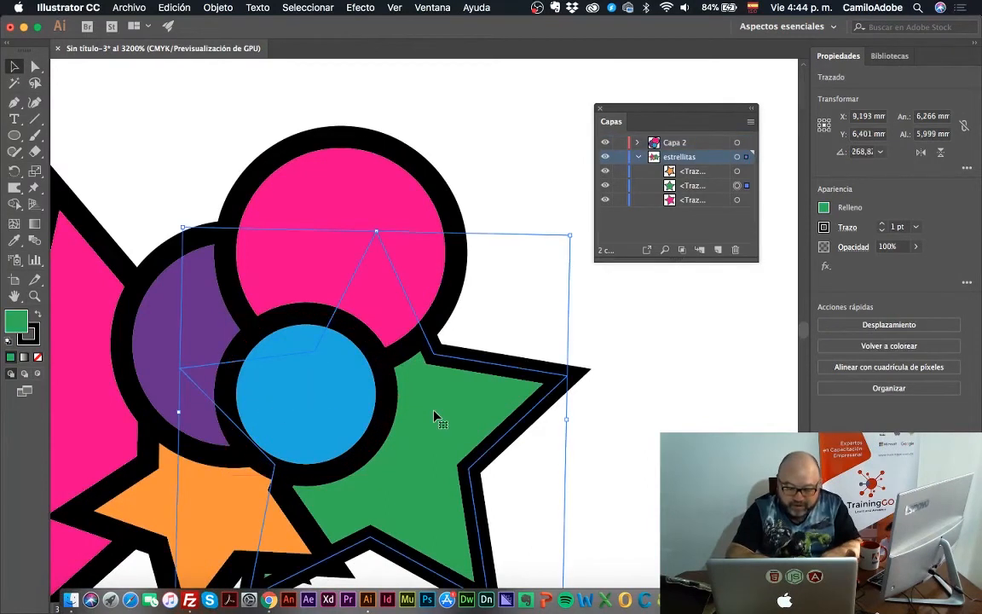
{"action": "left_click", "coordinate": [362, 430]}
{"action": "left_click", "coordinate": [181, 356]}
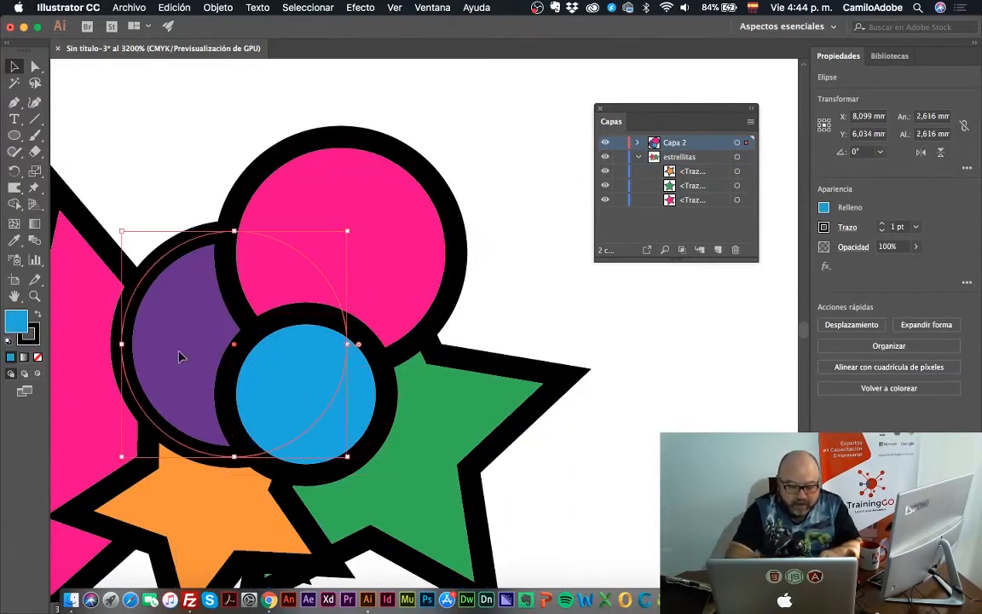
{"action": "left_click", "coordinate": [202, 519]}
{"action": "left_click", "coordinate": [364, 271]}
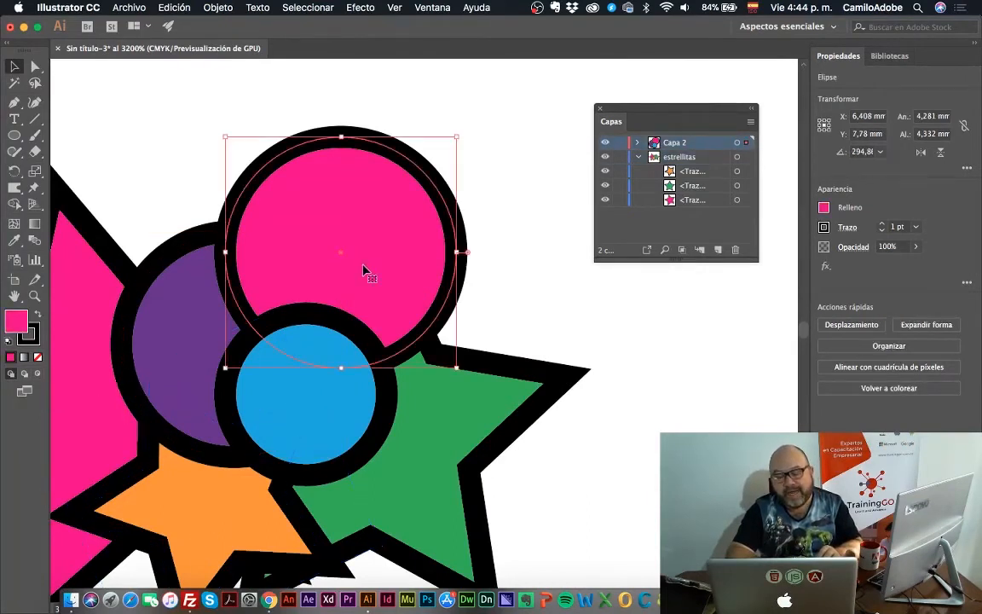
{"action": "left_click", "coordinate": [484, 373]}
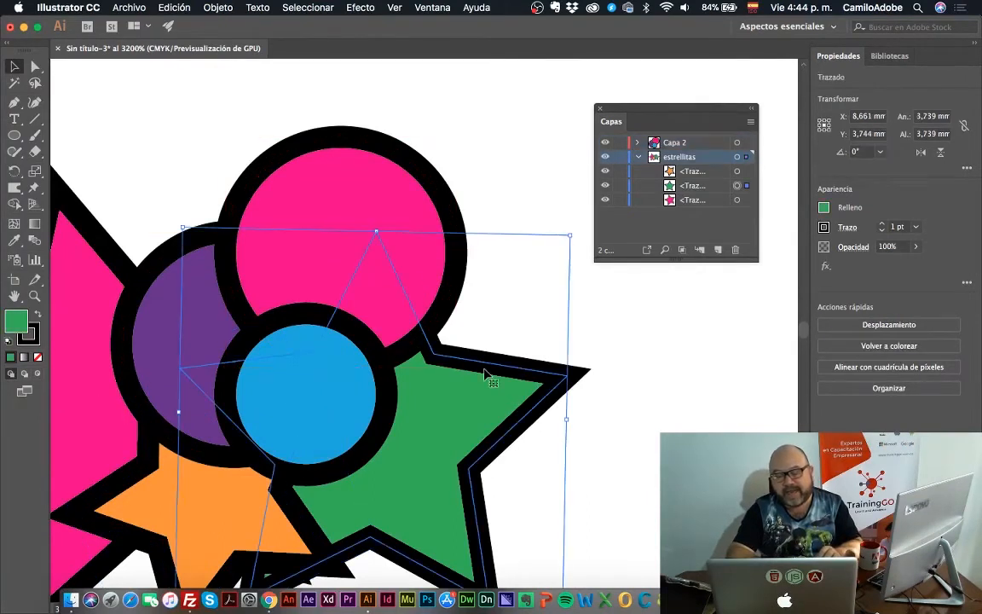
{"action": "left_click", "coordinate": [319, 161]}
{"action": "left_click", "coordinate": [168, 322]}
{"action": "left_click", "coordinate": [309, 399]}
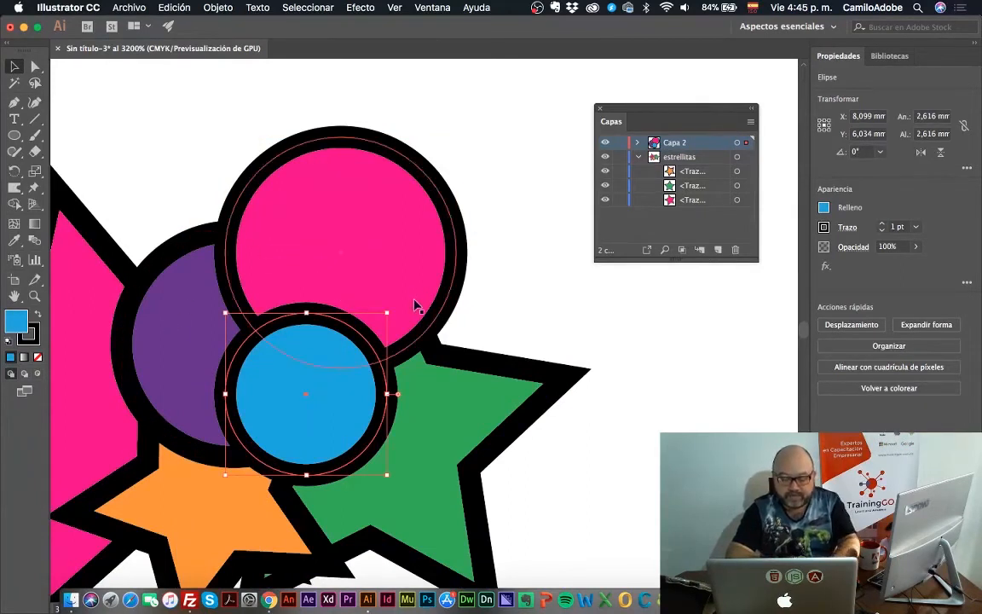
Collapse and lock the estrellitas layer, and marquee-select across the whole drawing to pick up only the unlocked circles
{"action": "left_click", "coordinate": [639, 157]}
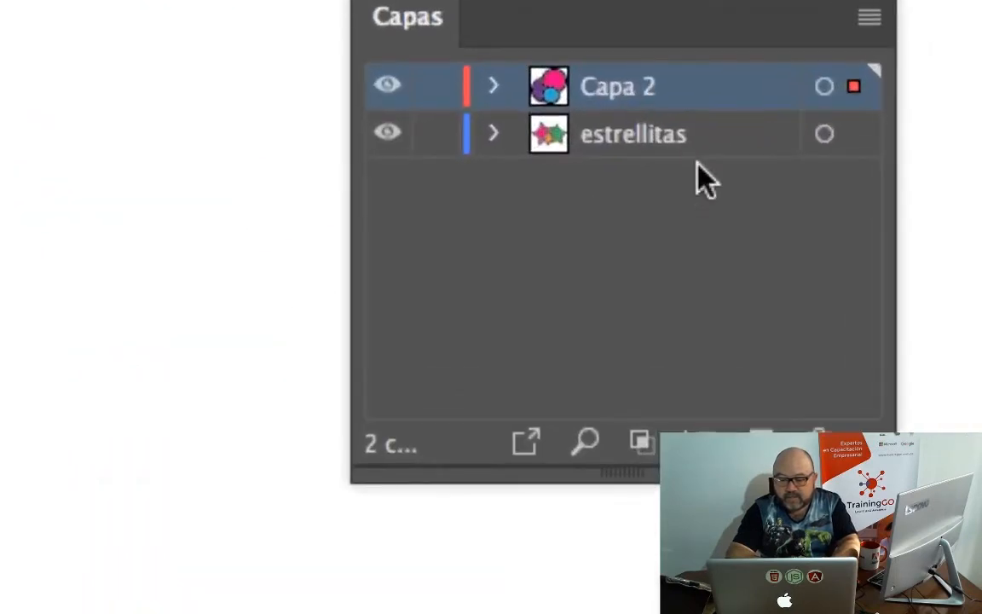
{"action": "left_click", "coordinate": [436, 138]}
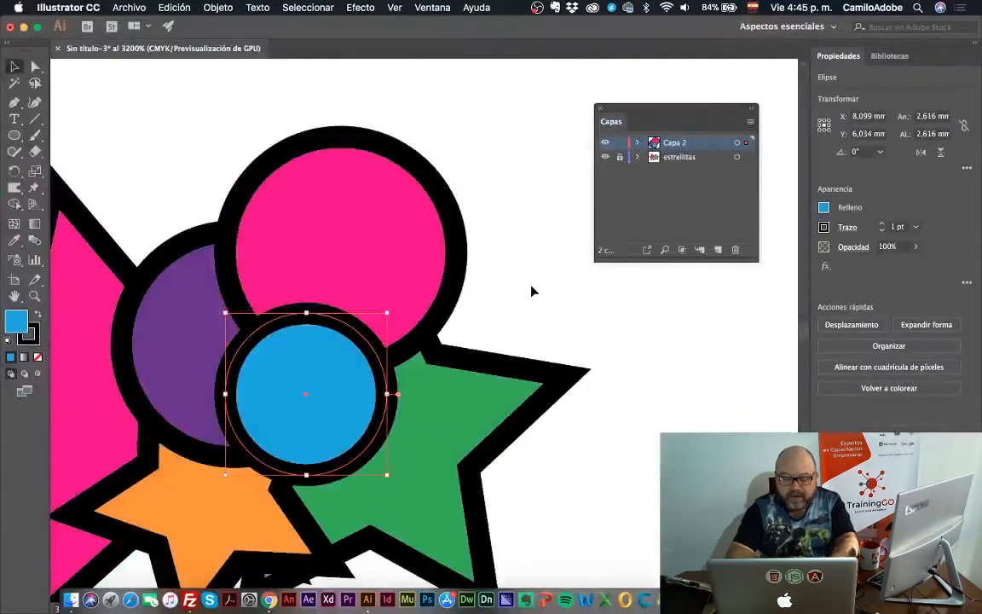
{"action": "key", "text": "z"}
{"action": "left_click", "coordinate": [532, 287], "text": "alt"}
{"action": "left_click", "coordinate": [532, 286]}
{"action": "scroll", "coordinate": [532, 287], "scroll_direction": "left", "scroll_amount": 5}
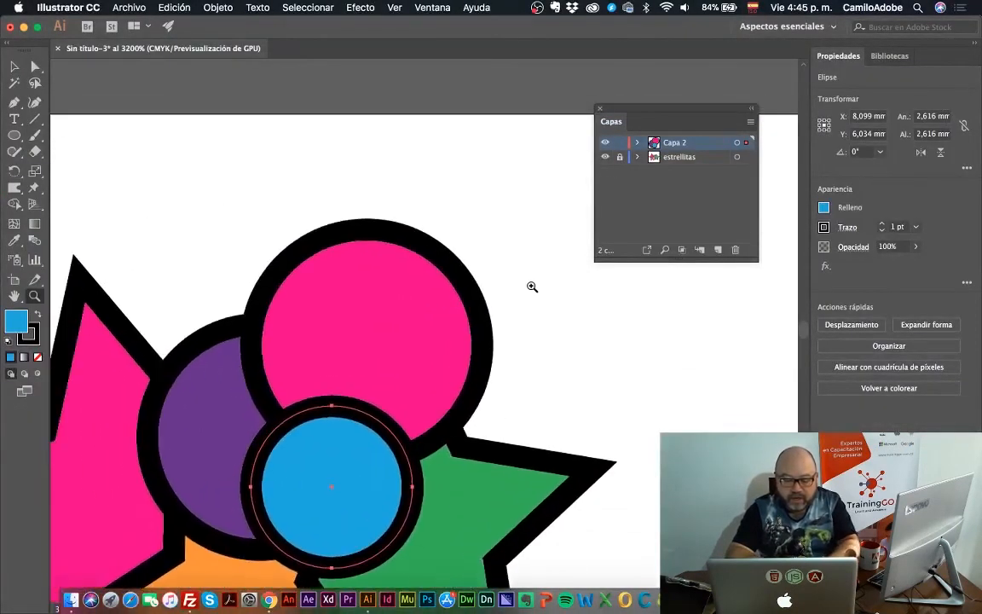
{"action": "left_click", "coordinate": [489, 349], "text": "alt"}
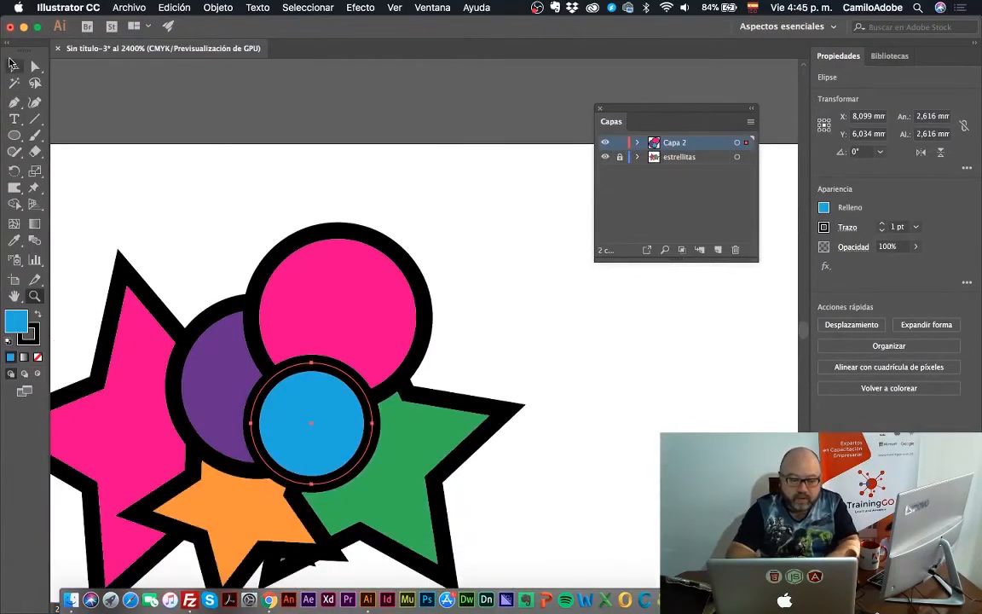
{"action": "left_click", "coordinate": [14, 65]}
{"action": "left_click_drag", "start_coordinate": [75, 150], "coordinate": [579, 528]}
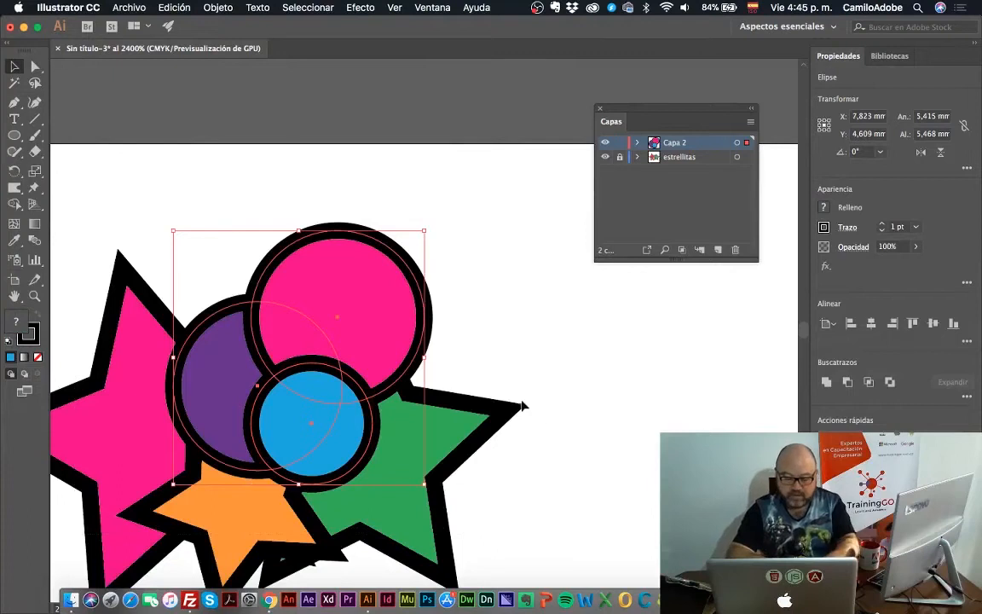
{"action": "key", "text": "z"}
{"action": "left_click", "coordinate": [468, 411], "text": "alt"}
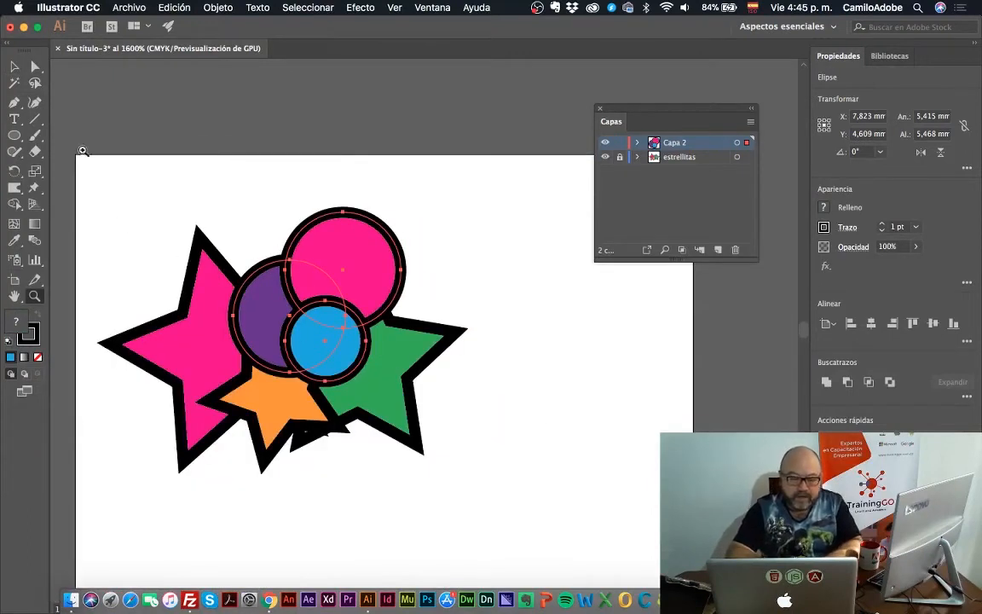
{"action": "key", "text": "v"}
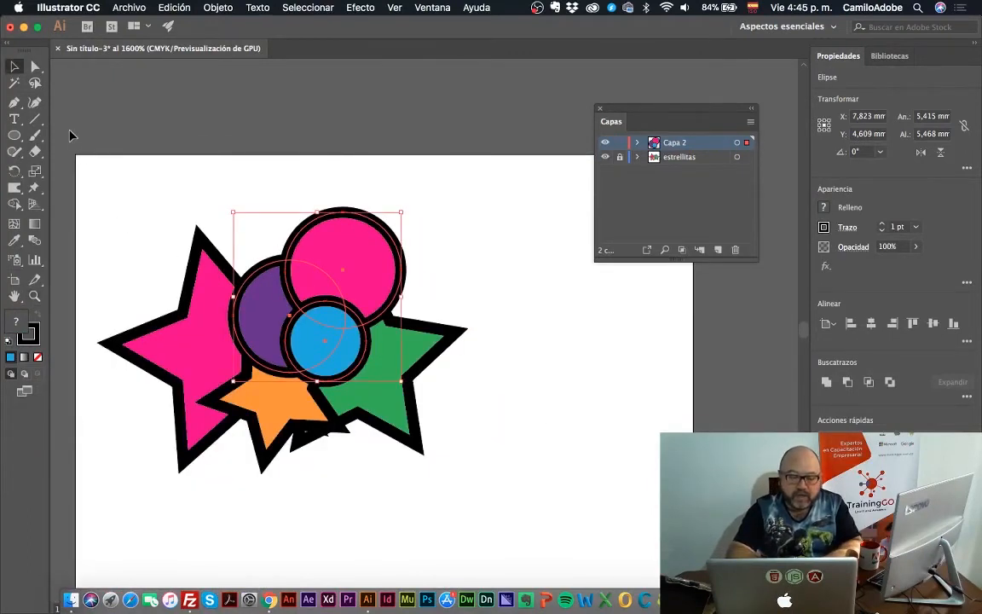
{"action": "left_click_drag", "start_coordinate": [70, 136], "coordinate": [557, 486]}
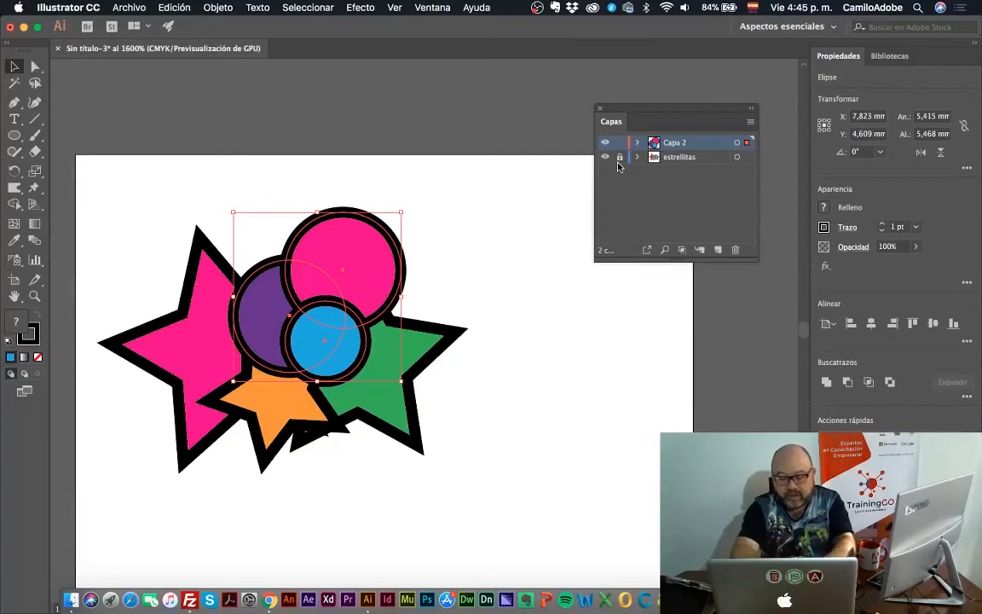
View the whole document in outline mode and return it to preview
{"action": "key", "text": "super+y"}
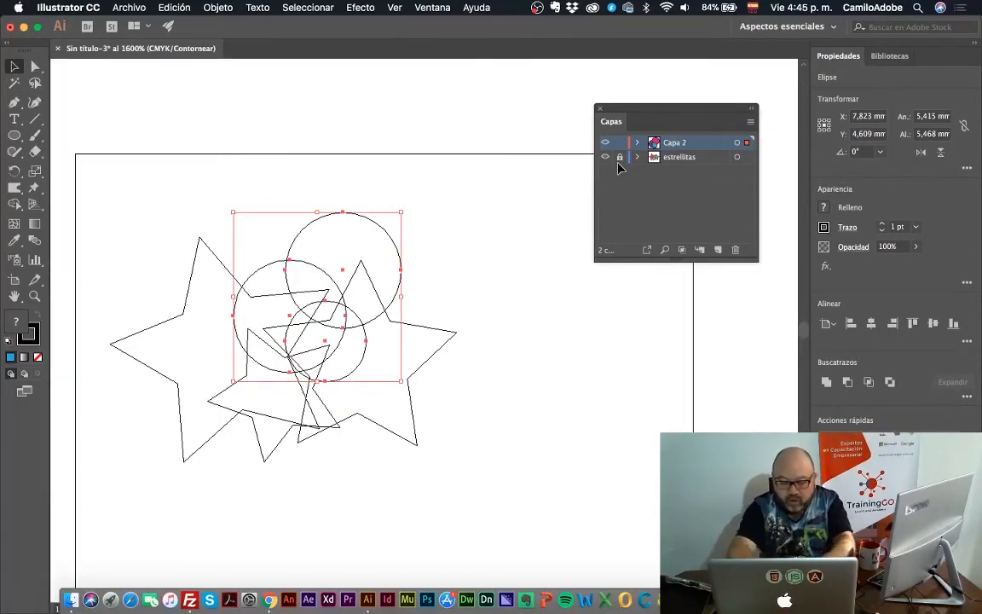
{"action": "key", "text": "super+y"}
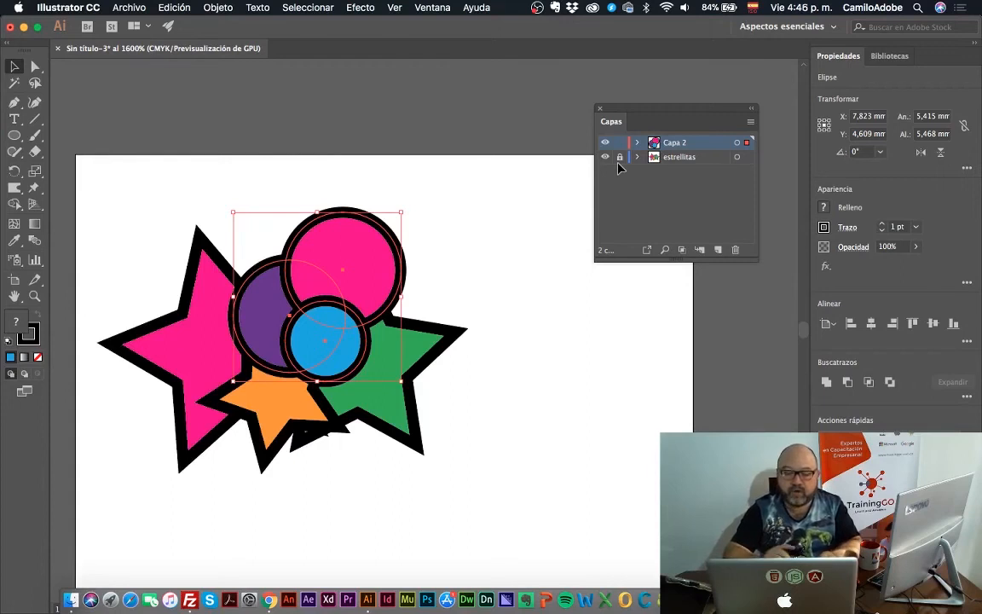
Rename the layer Capa 2 as circulos
{"action": "double_click", "coordinate": [674, 142]}
{"action": "type", "text": "c"}
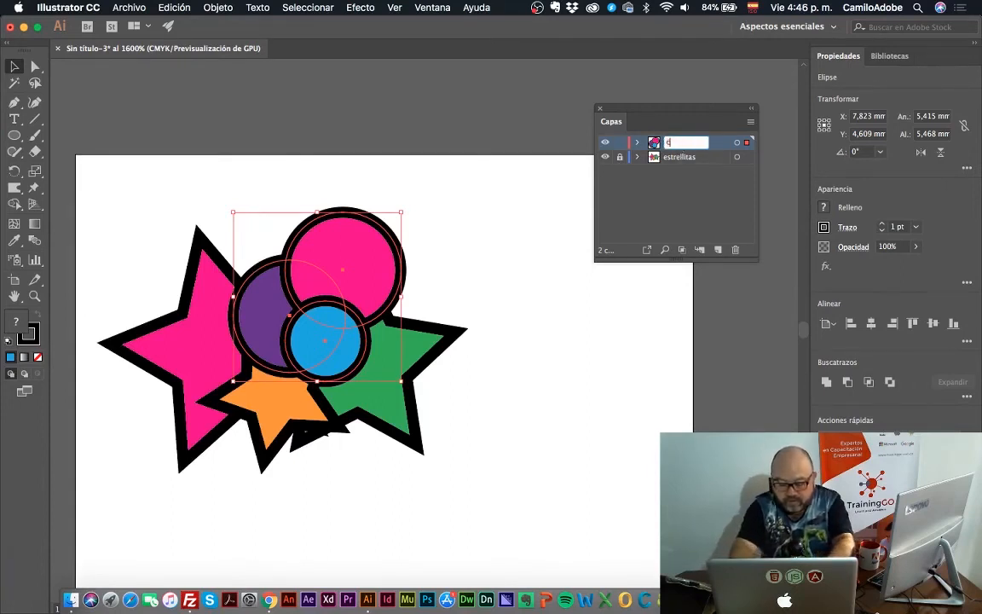
{"action": "type", "text": "irculos"}
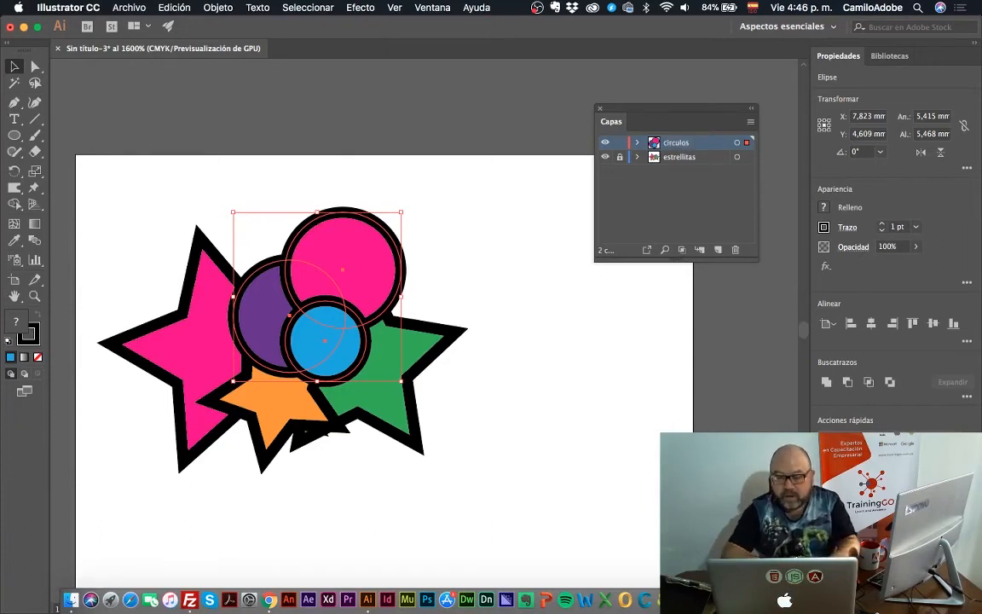
{"action": "key", "text": "Return"}
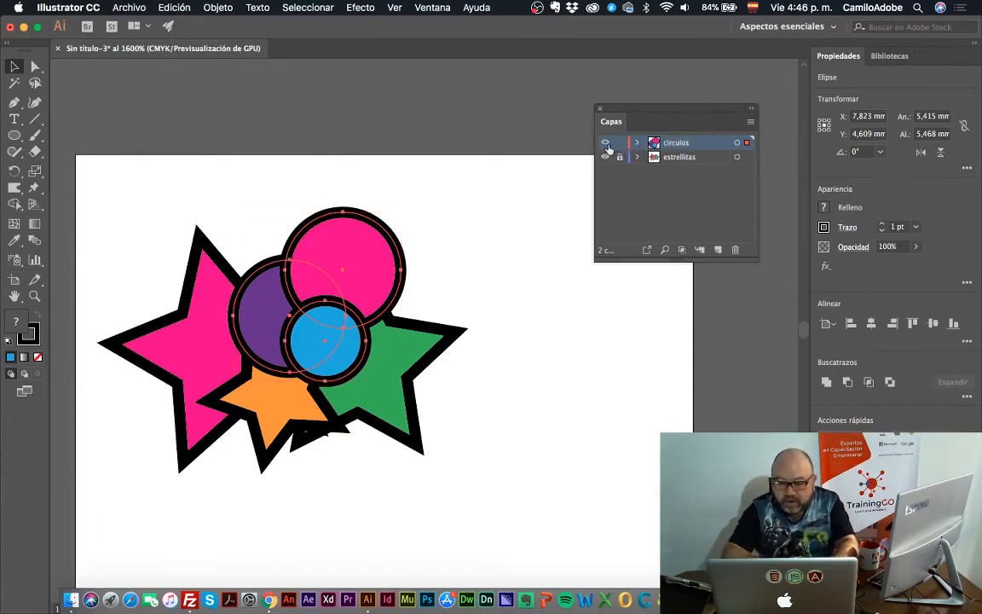
Show only the circulos layer in outline mode and restore its preview
{"action": "left_click", "coordinate": [604, 142], "text": "super"}
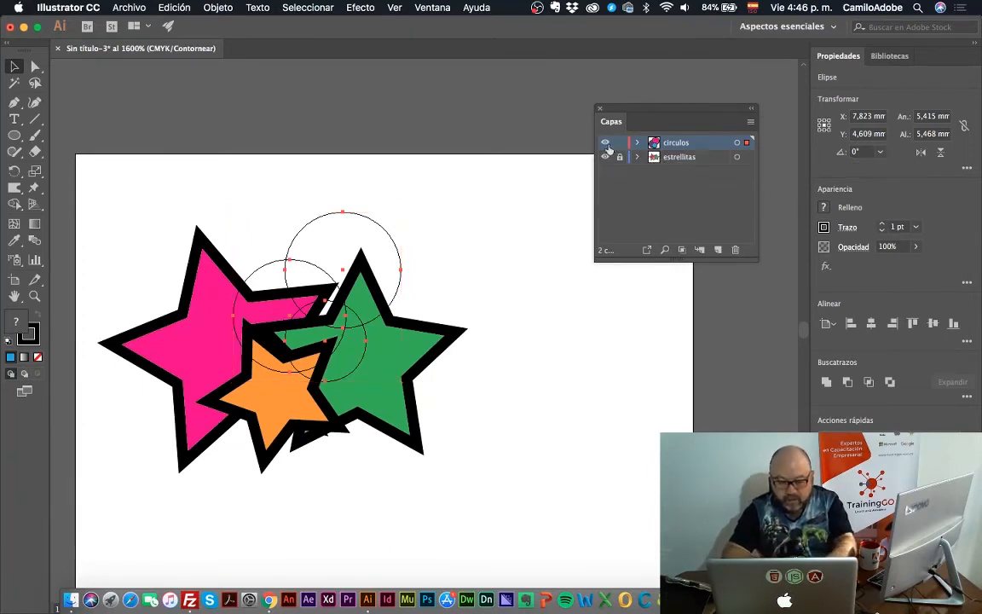
{"action": "left_click", "coordinate": [605, 143], "text": "super"}
Deselect the circles, unlock the estrellitas layer and select the green star
{"action": "left_click", "coordinate": [540, 221]}
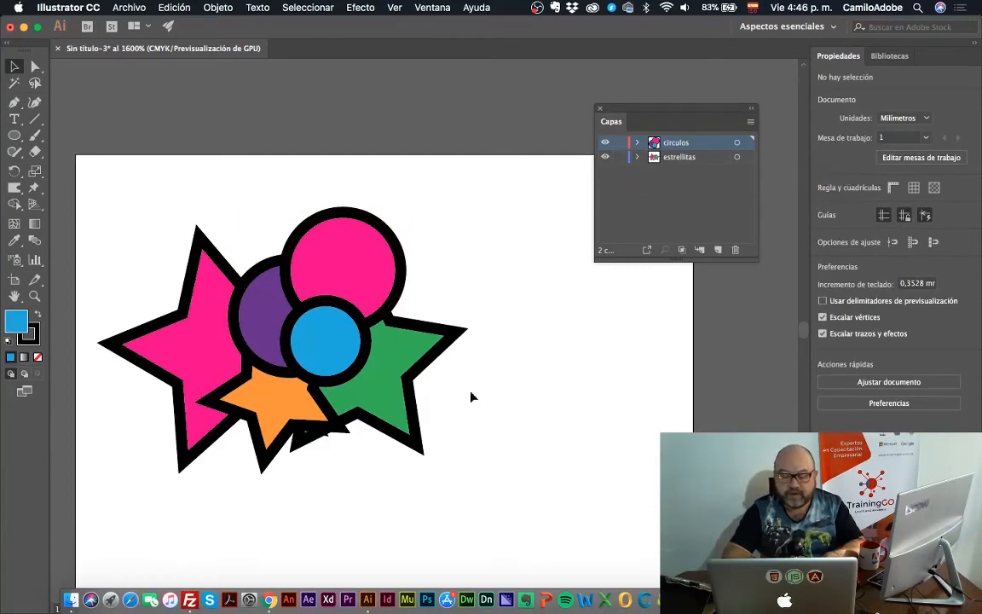
{"action": "left_click", "coordinate": [413, 369]}
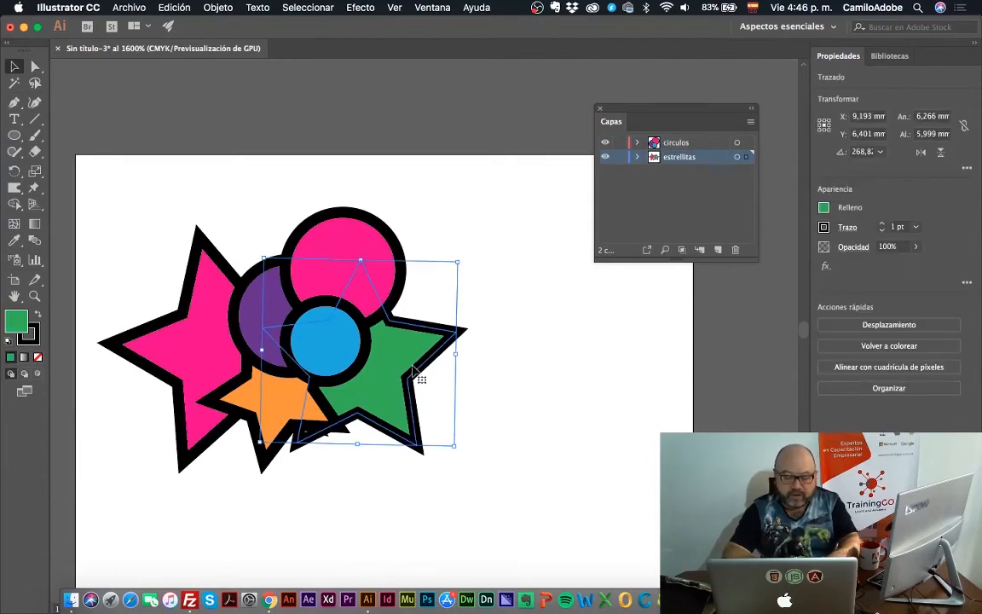
Bring the green star to the front of the estrellitas layer, expand that layer's objects and deselect the star
{"action": "right_click", "coordinate": [413, 368]}
{"action": "mouse_move", "coordinate": [452, 522]}
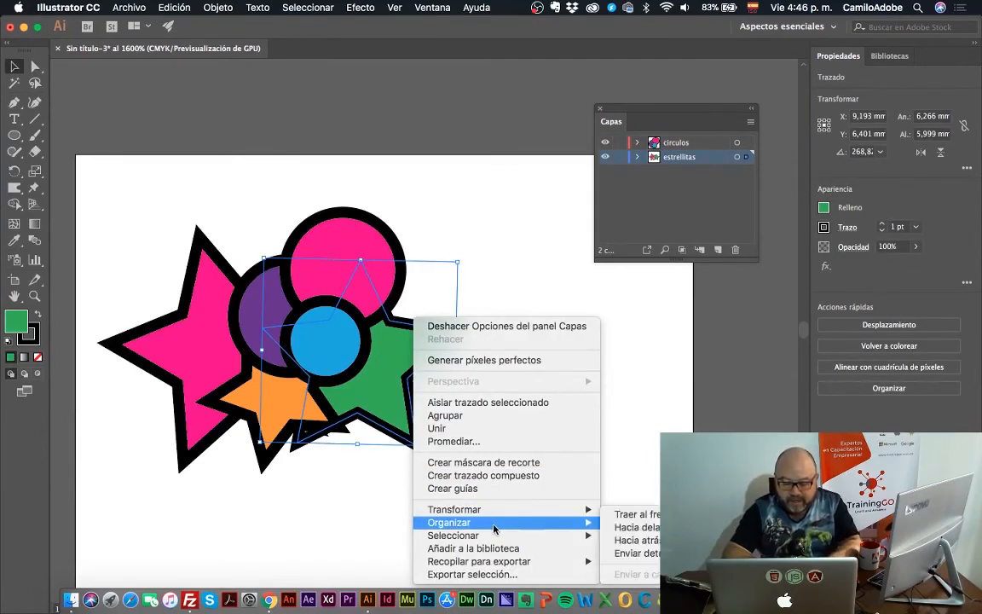
{"action": "left_click", "coordinate": [631, 515]}
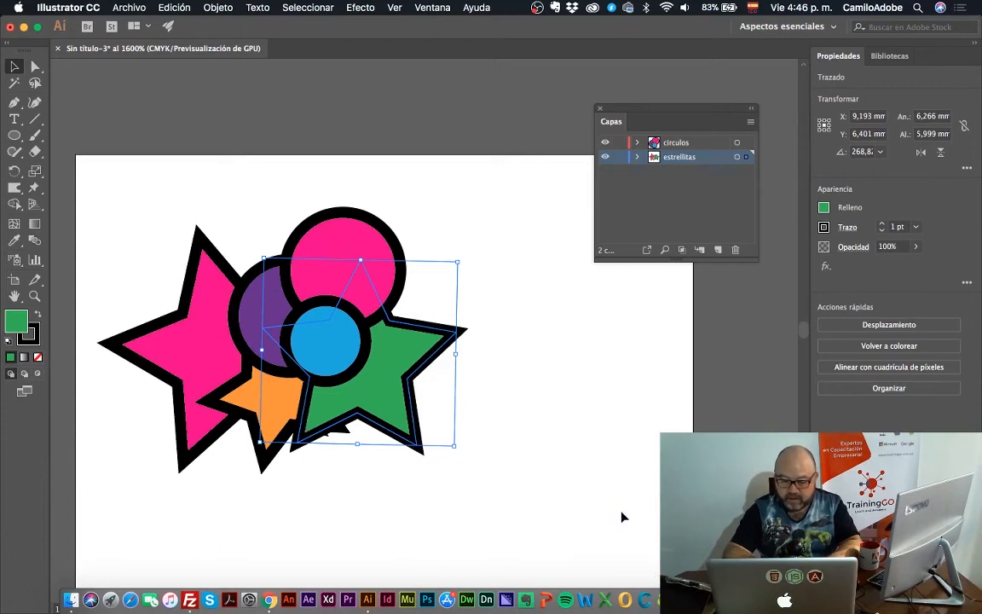
{"action": "left_click", "coordinate": [637, 157]}
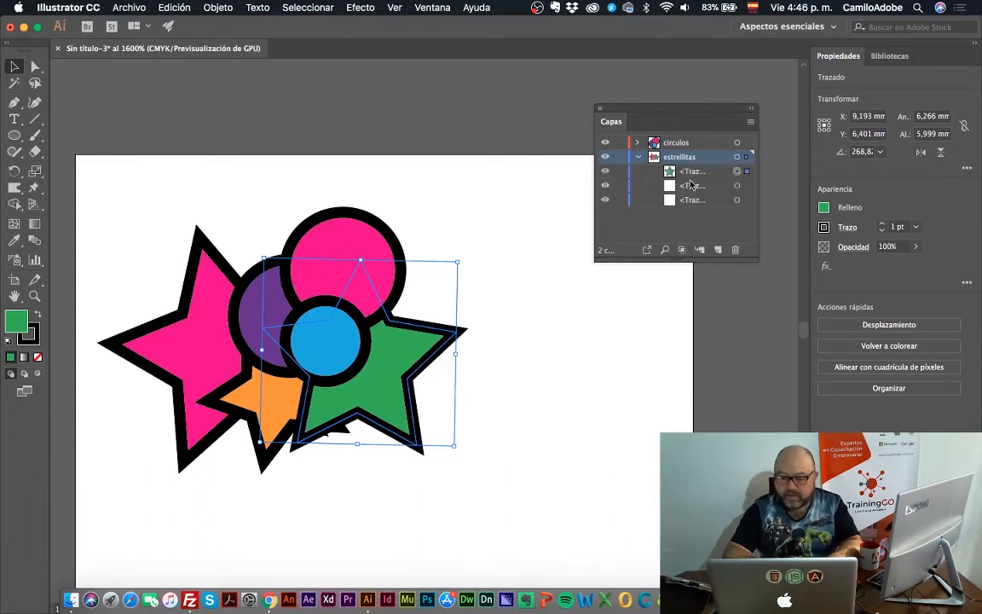
{"action": "left_click", "coordinate": [516, 352]}
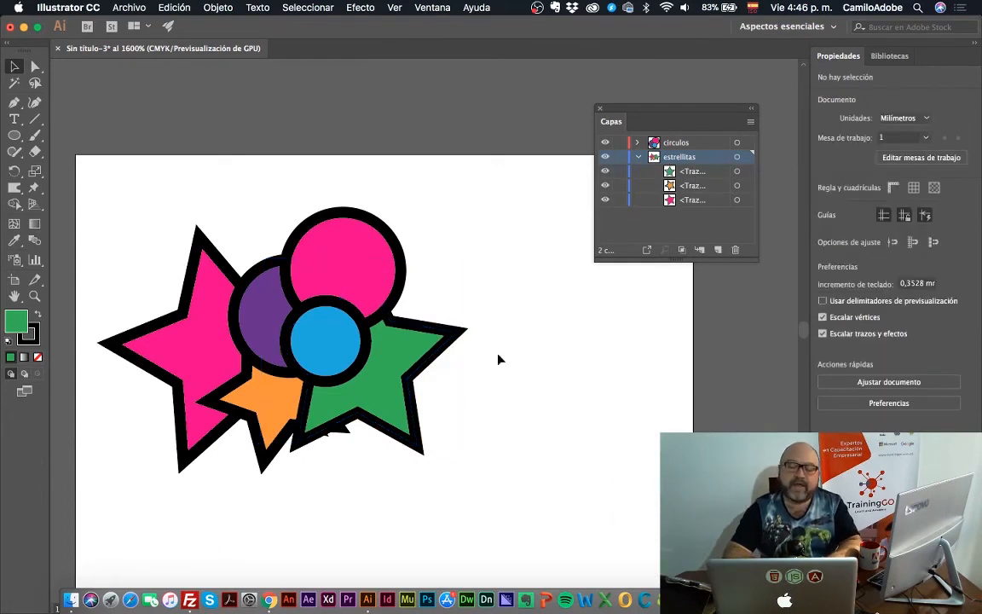
Try to bring the green star in front of the circles with Bring to Front, keeping it on the estrellitas layer
{"action": "left_click", "coordinate": [407, 368]}
{"action": "right_click", "coordinate": [408, 369]}
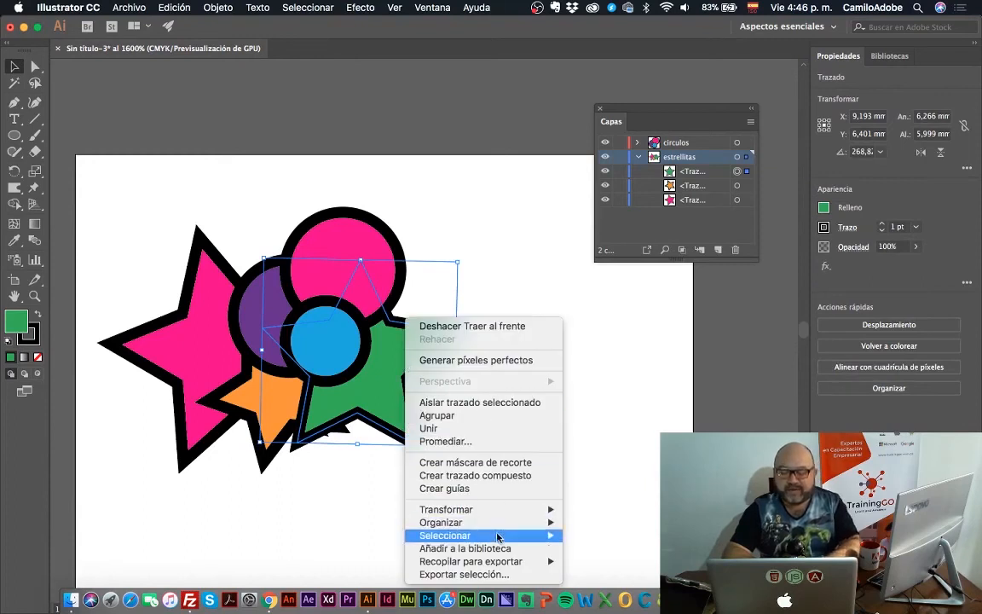
{"action": "mouse_move", "coordinate": [505, 523]}
{"action": "left_click", "coordinate": [602, 514]}
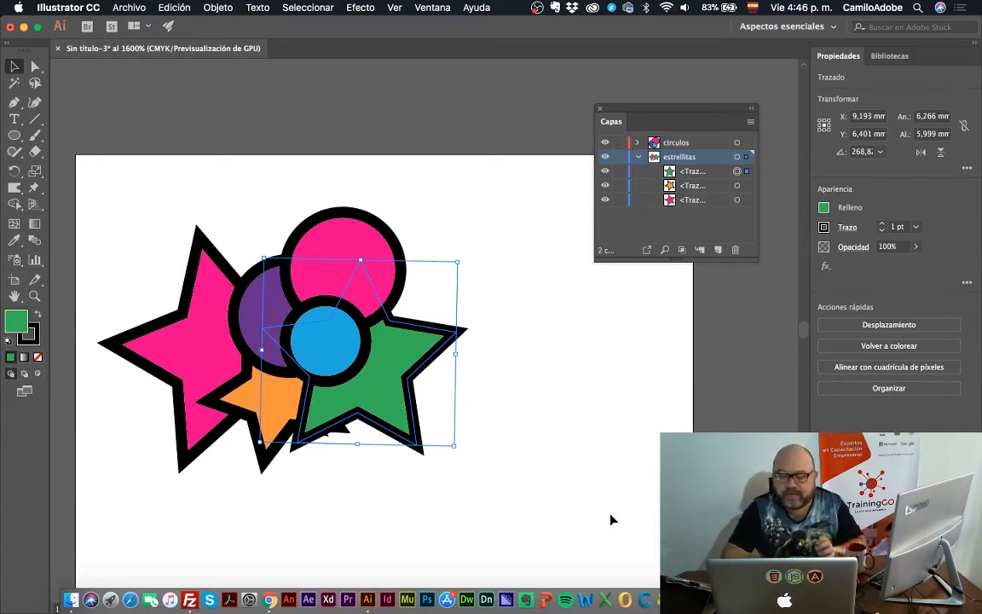
{"action": "left_click", "coordinate": [480, 272]}
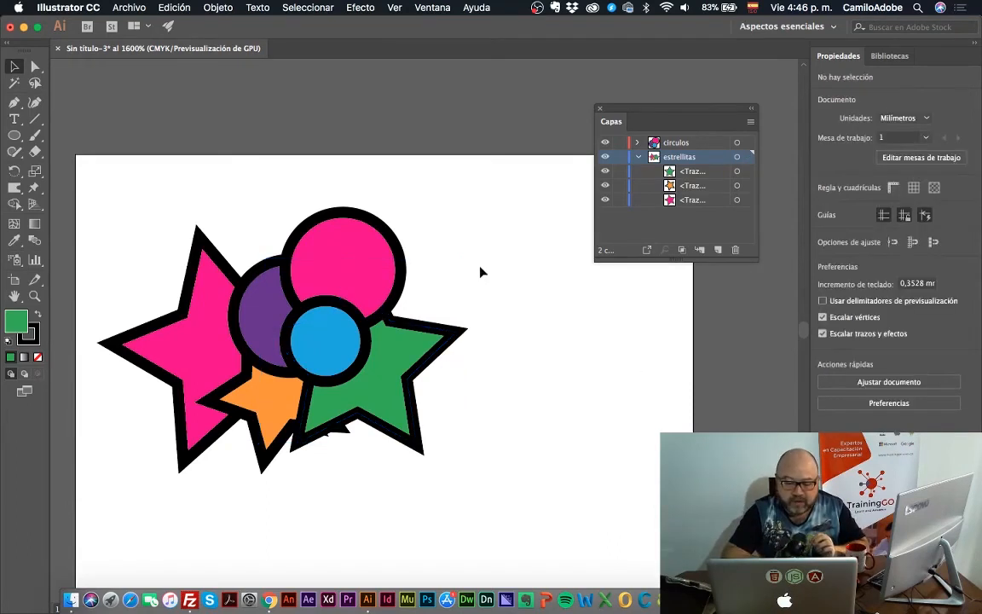
Select the green star and move it from the estrellitas layer into the circulos layer, above the blue circle
{"action": "left_click", "coordinate": [396, 355]}
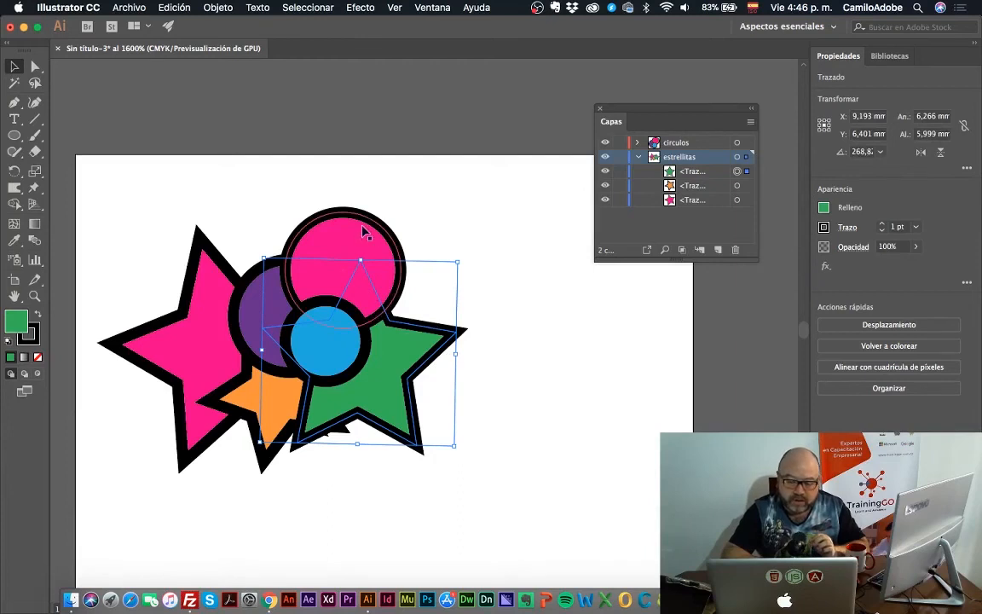
{"action": "left_click", "coordinate": [466, 216]}
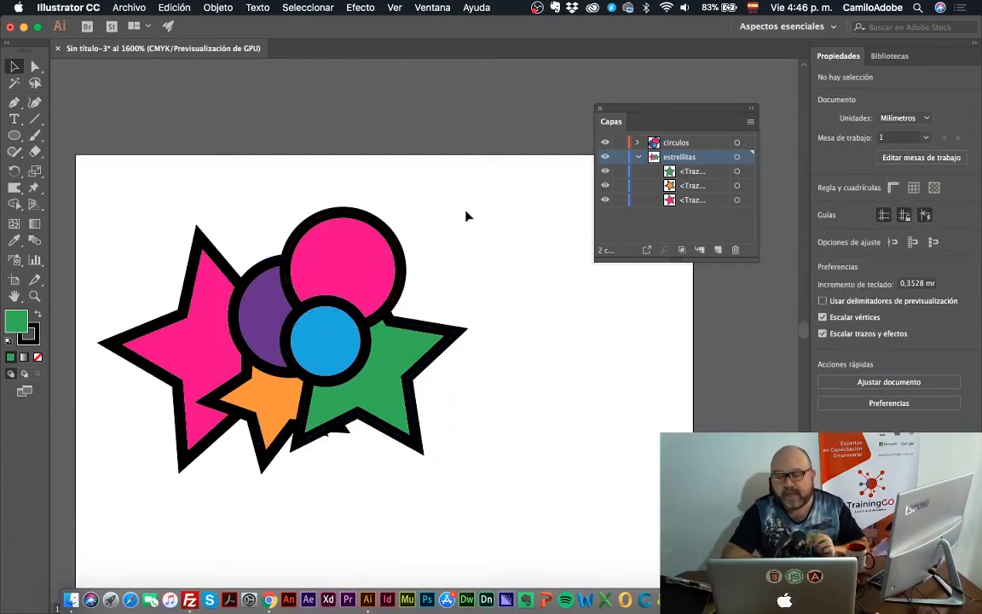
{"action": "left_click", "coordinate": [409, 348]}
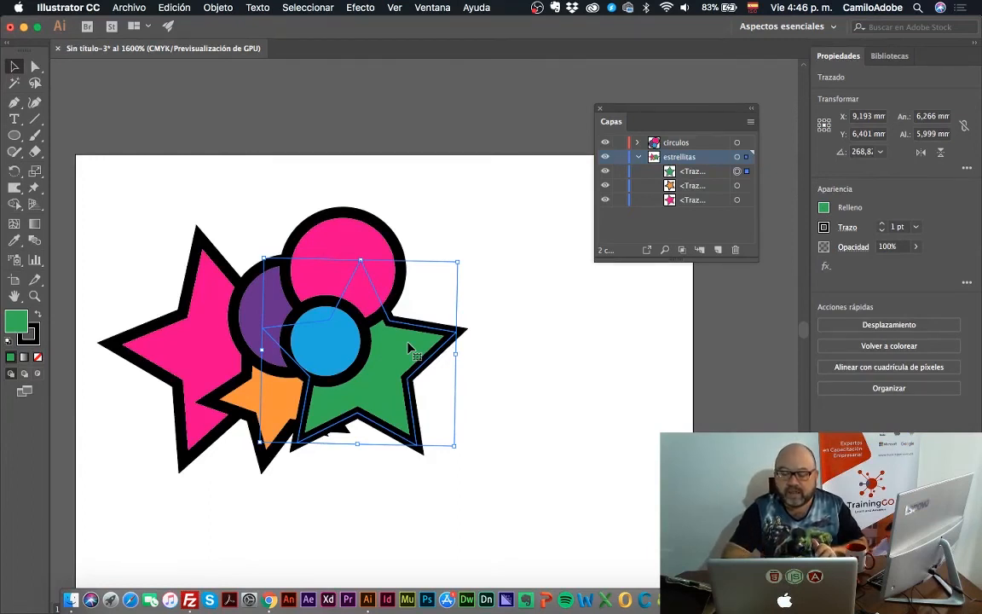
{"action": "left_click", "coordinate": [693, 172]}
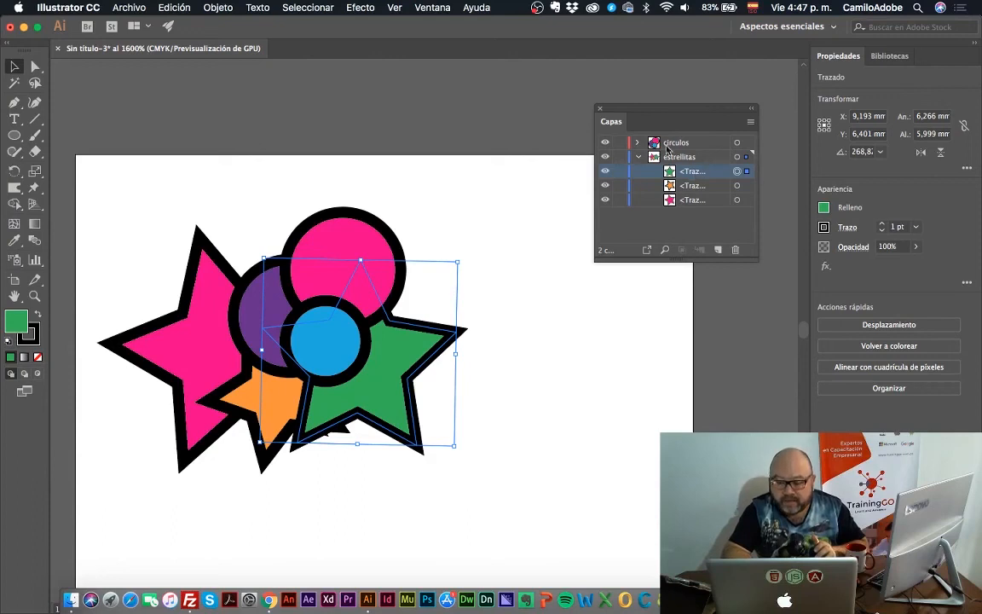
{"action": "left_click", "coordinate": [638, 143]}
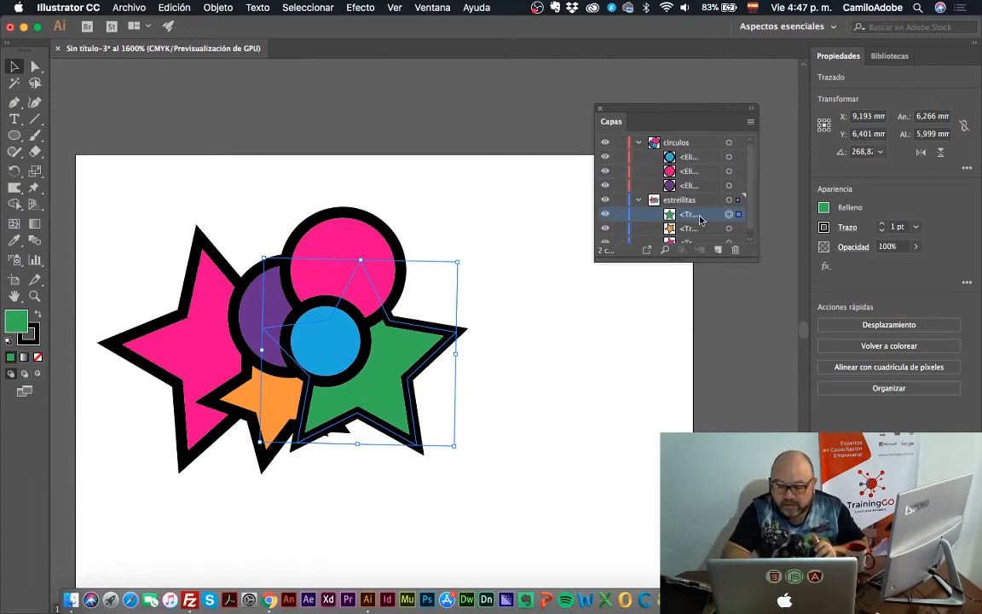
{"action": "left_click_drag", "start_coordinate": [718, 211], "coordinate": [692, 155]}
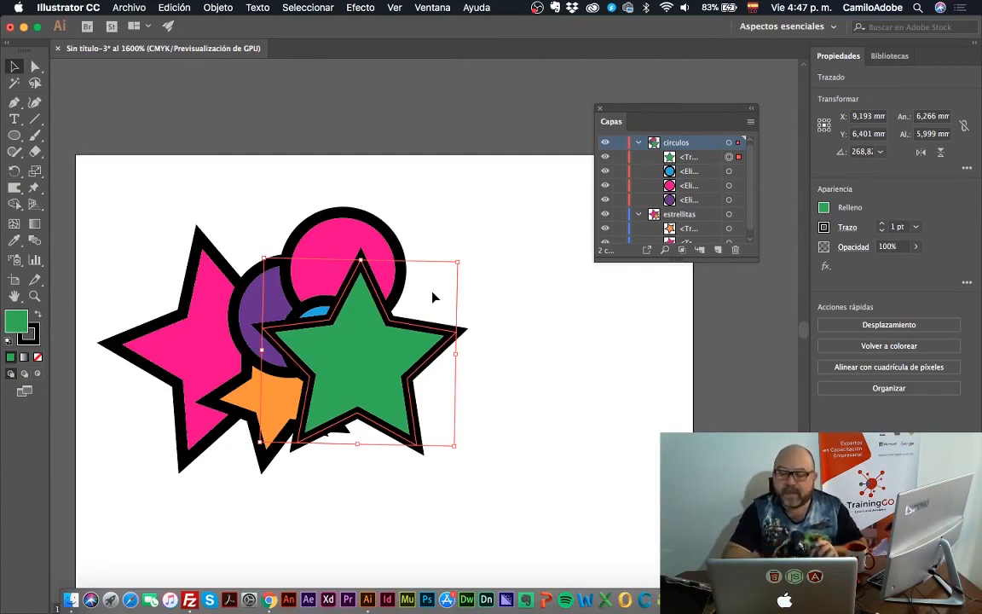
Target the blue, pink and purple circles one by one through the circulos layer and clear the selection
{"action": "left_click", "coordinate": [729, 171]}
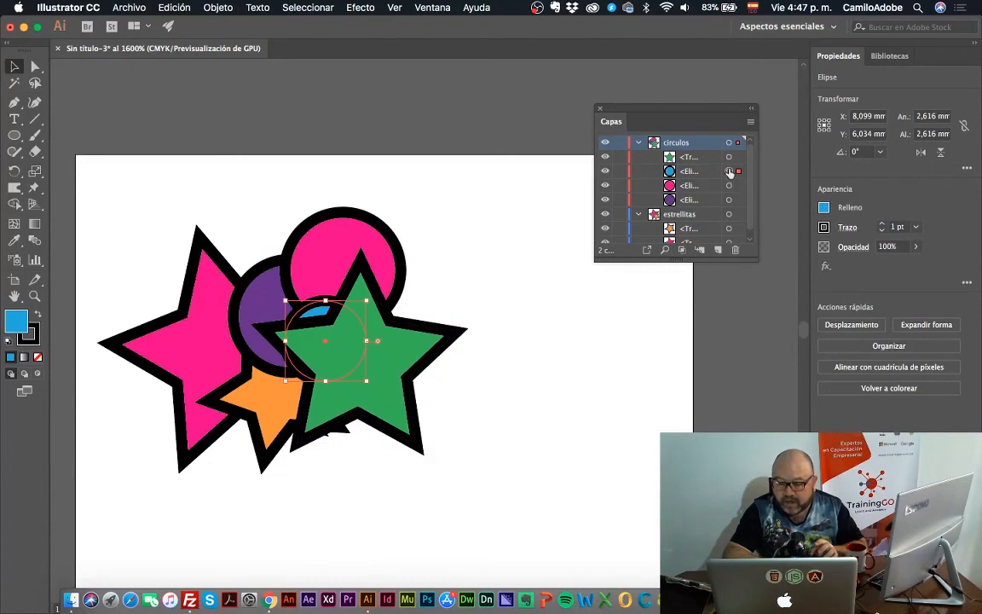
{"action": "left_click", "coordinate": [729, 185]}
{"action": "left_click", "coordinate": [729, 199]}
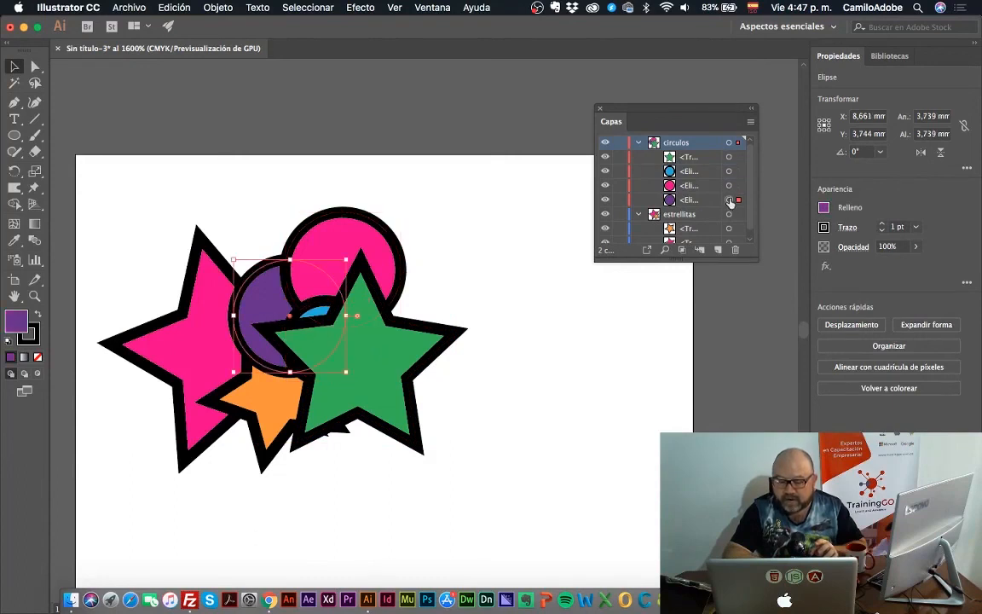
{"action": "left_click", "coordinate": [503, 222]}
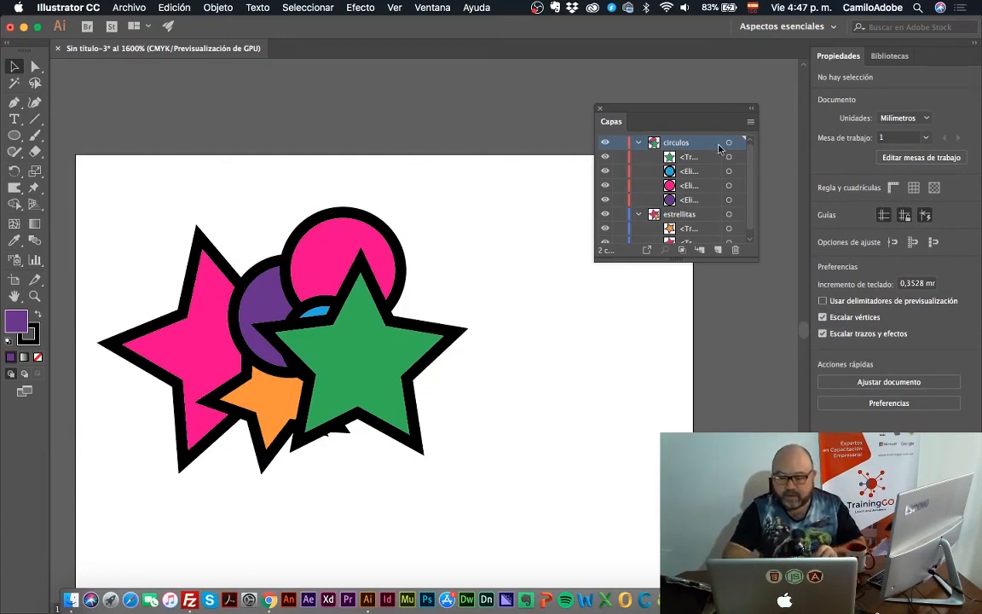
Delete the circulos layer with its artwork and clear the remaining pink and orange stars from the artboard
{"action": "left_click", "coordinate": [639, 144]}
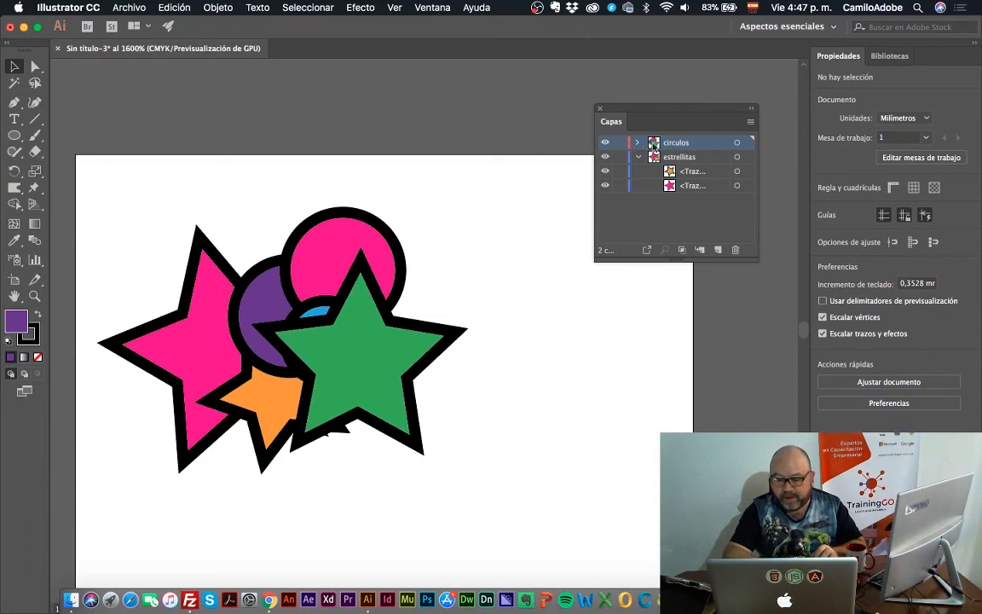
{"action": "left_click", "coordinate": [733, 250]}
{"action": "left_click", "coordinate": [596, 339]}
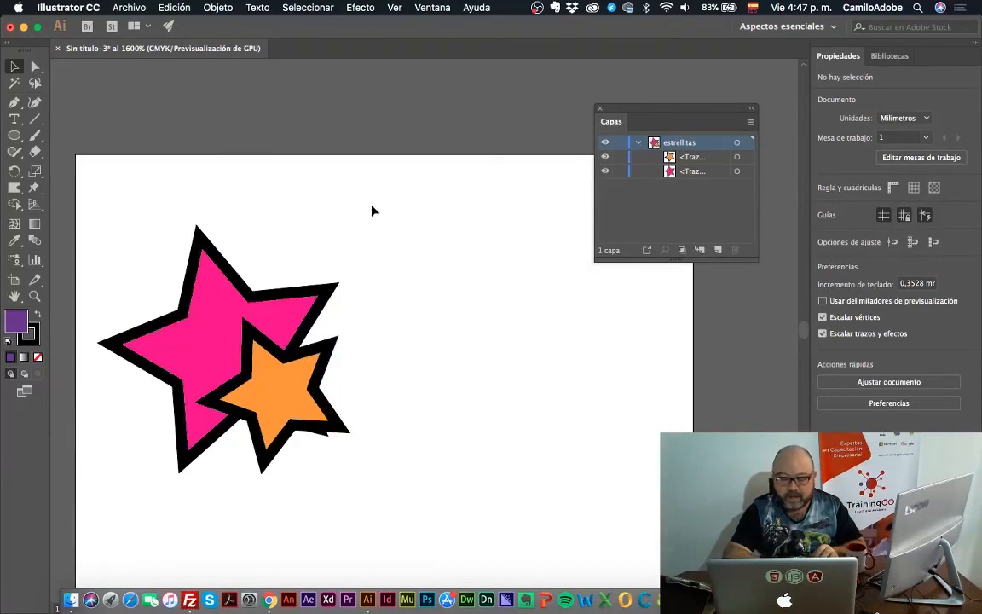
{"action": "left_click_drag", "start_coordinate": [372, 206], "coordinate": [172, 464]}
{"action": "key", "text": "Delete"}
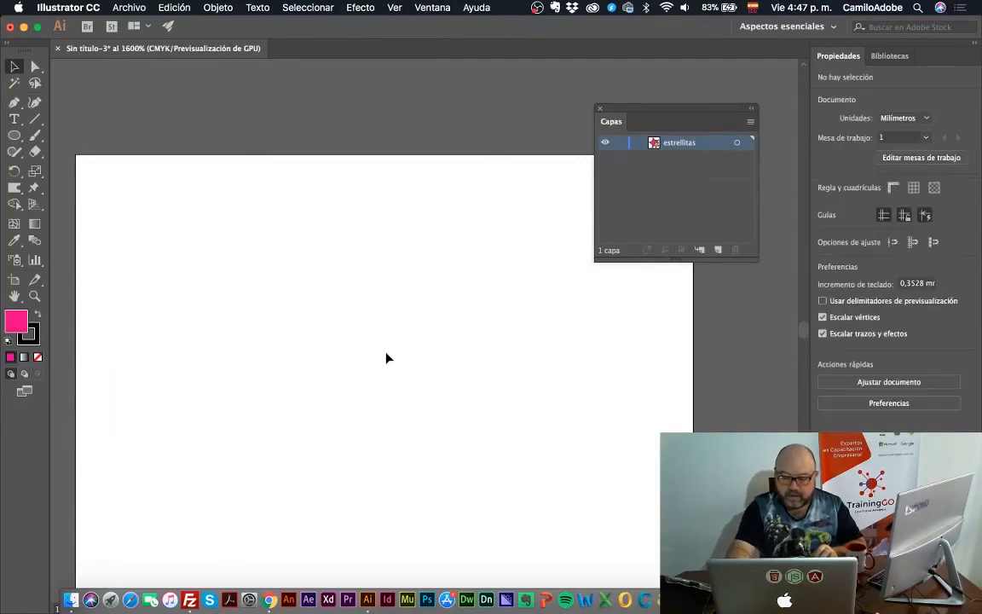